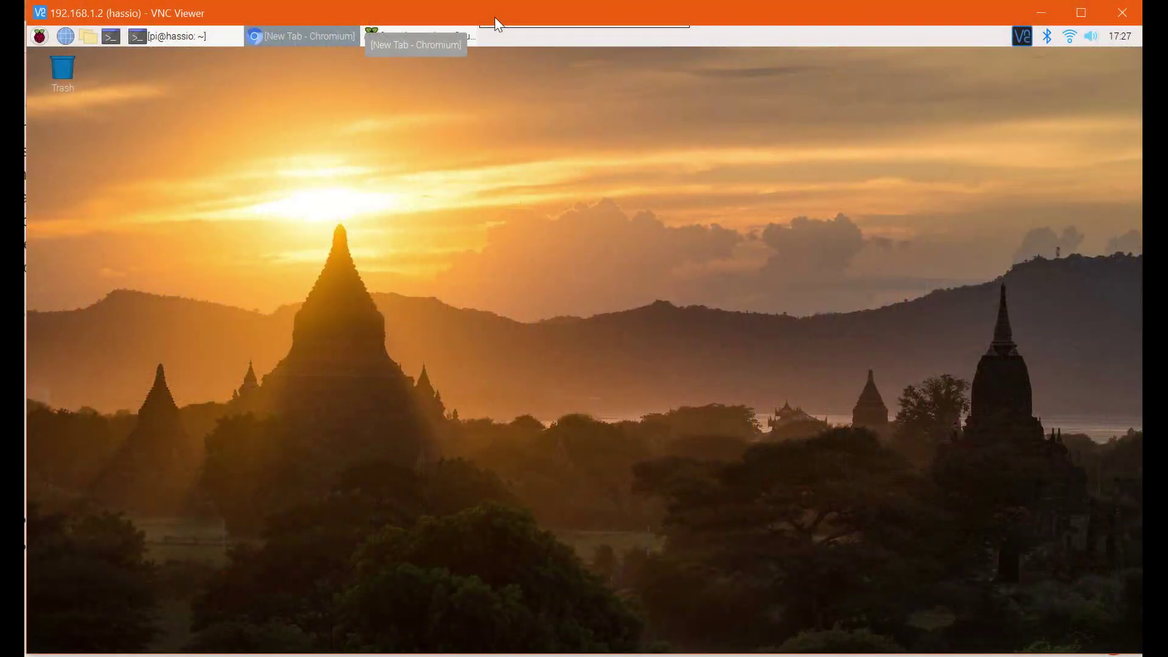
# - Launch Raspberry Pi Configuration from Preferences and show its Interfaces tab with SSH and VNC enabled
pyautogui.click(45, 42)
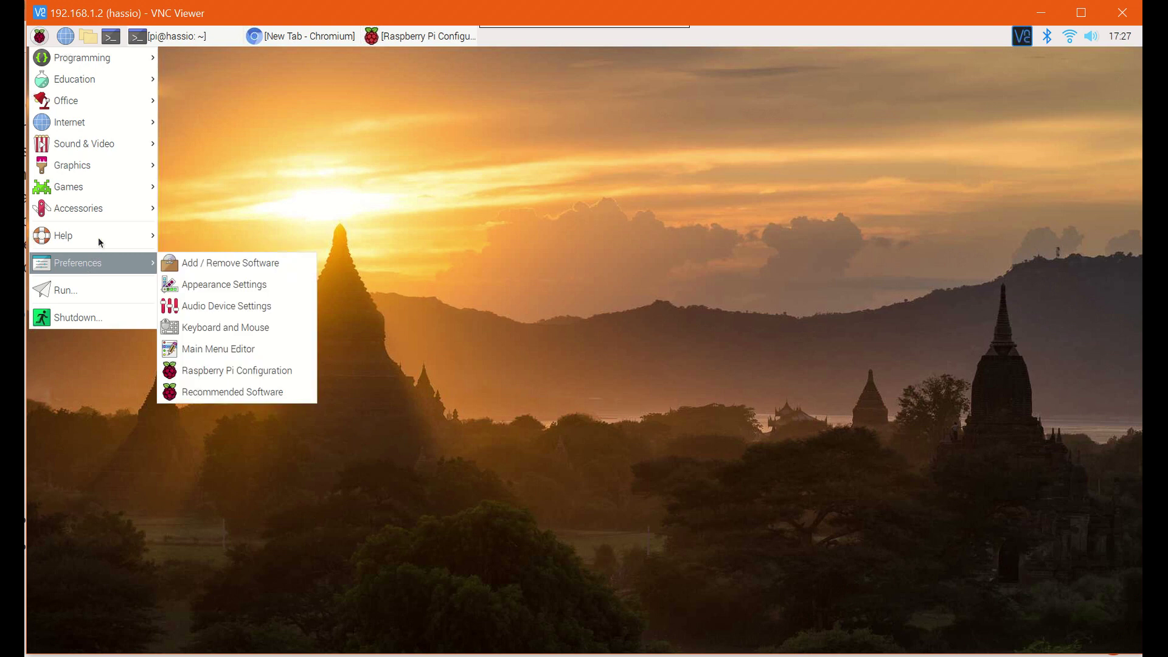
pyautogui.moveTo(121, 271)
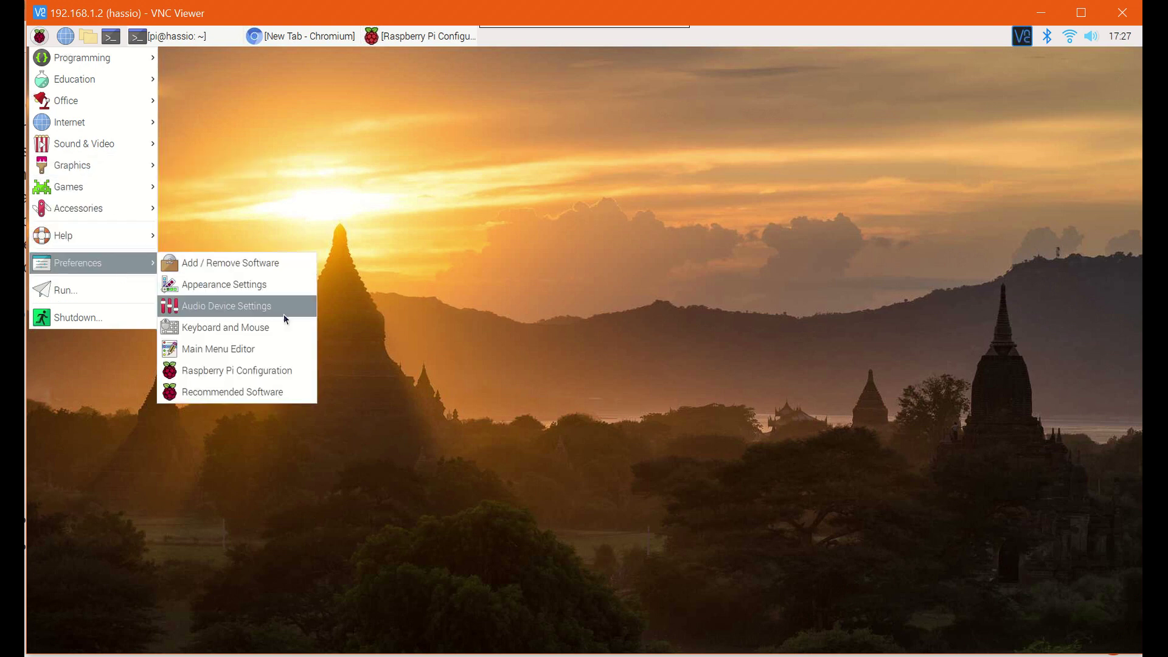
pyautogui.click(289, 368)
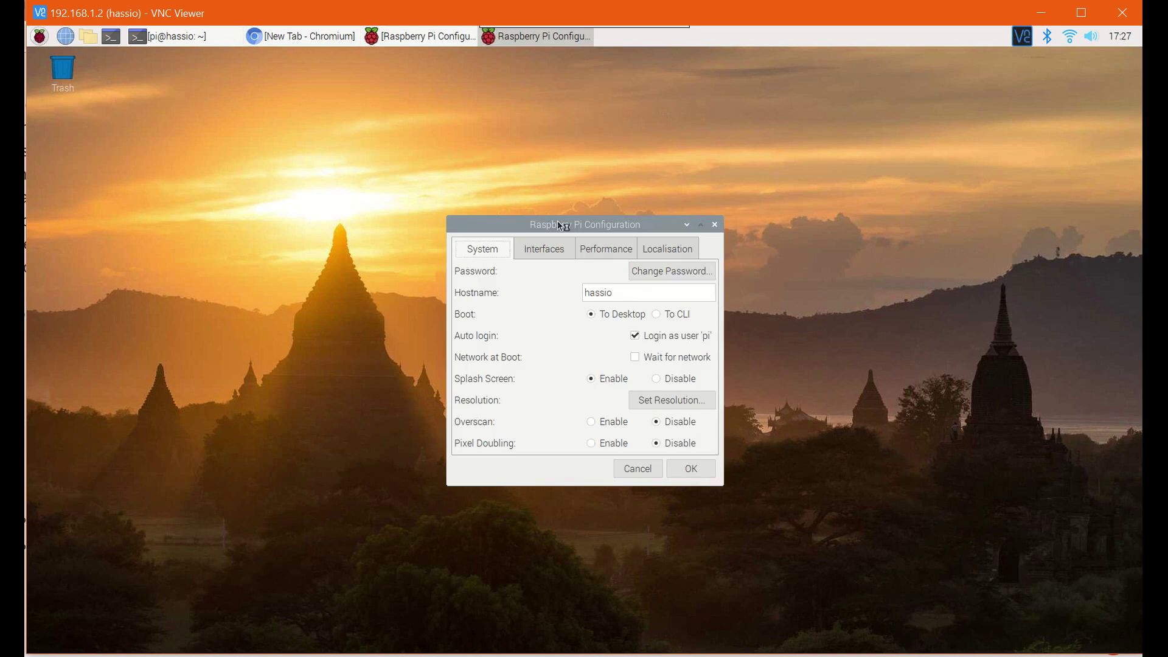
pyautogui.moveTo(564, 223); pyautogui.dragTo(286, 201)
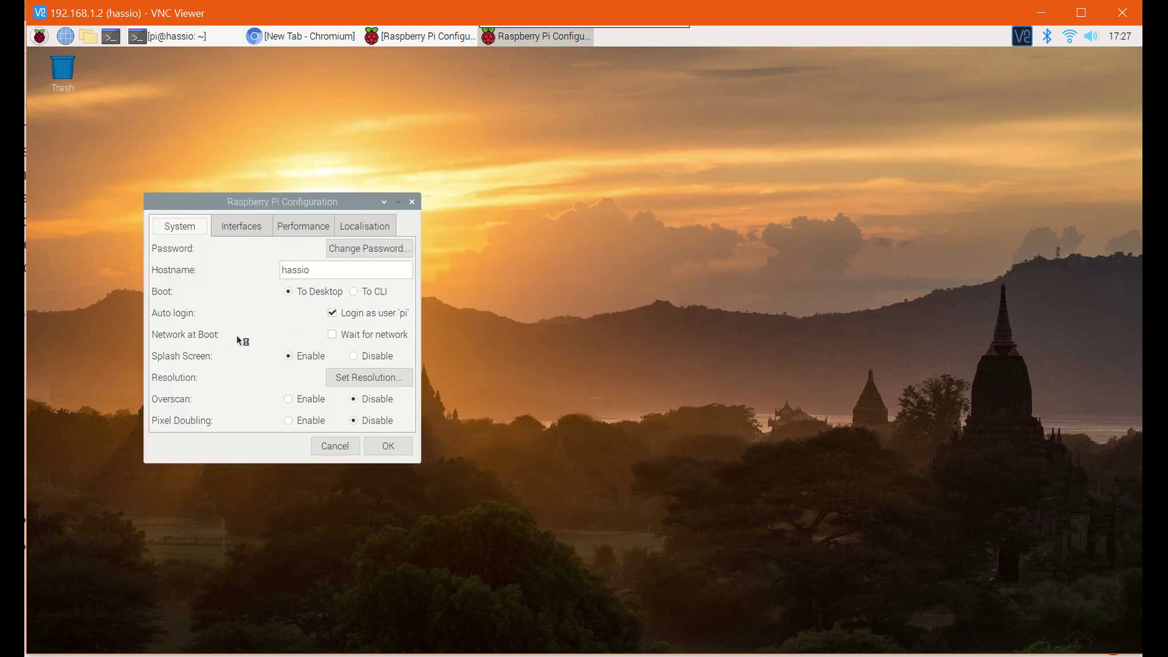
pyautogui.click(251, 231)
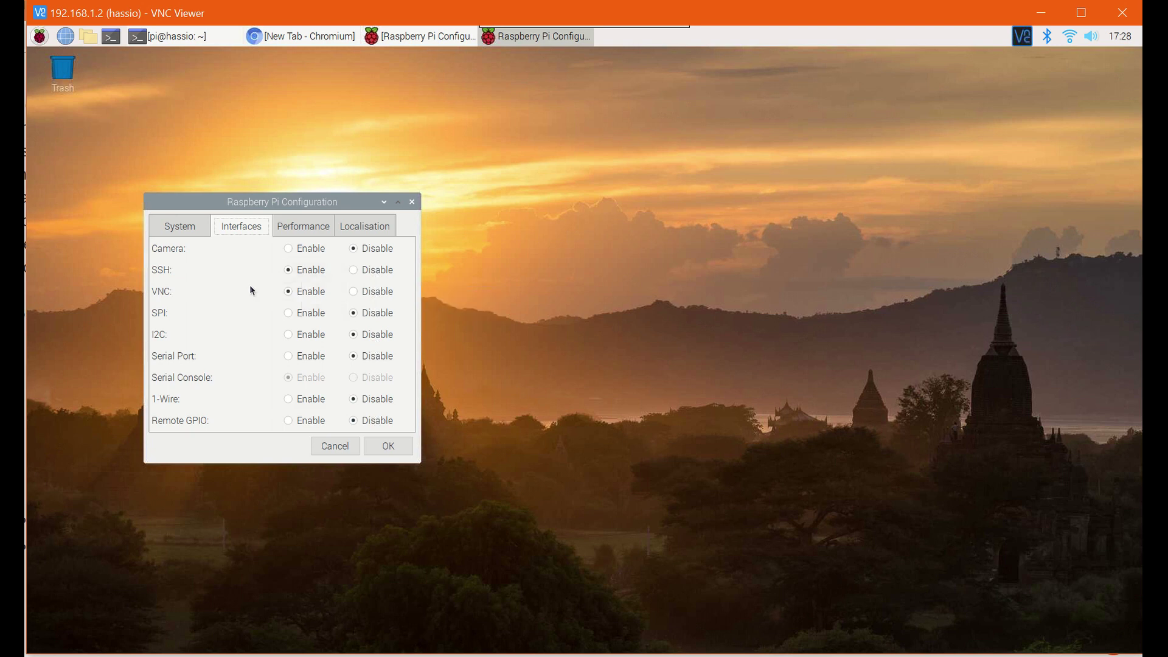
# - Minimize the configuration dialog and switch Chromium to the hassio-installer GitHub tab
pyautogui.click(384, 201)
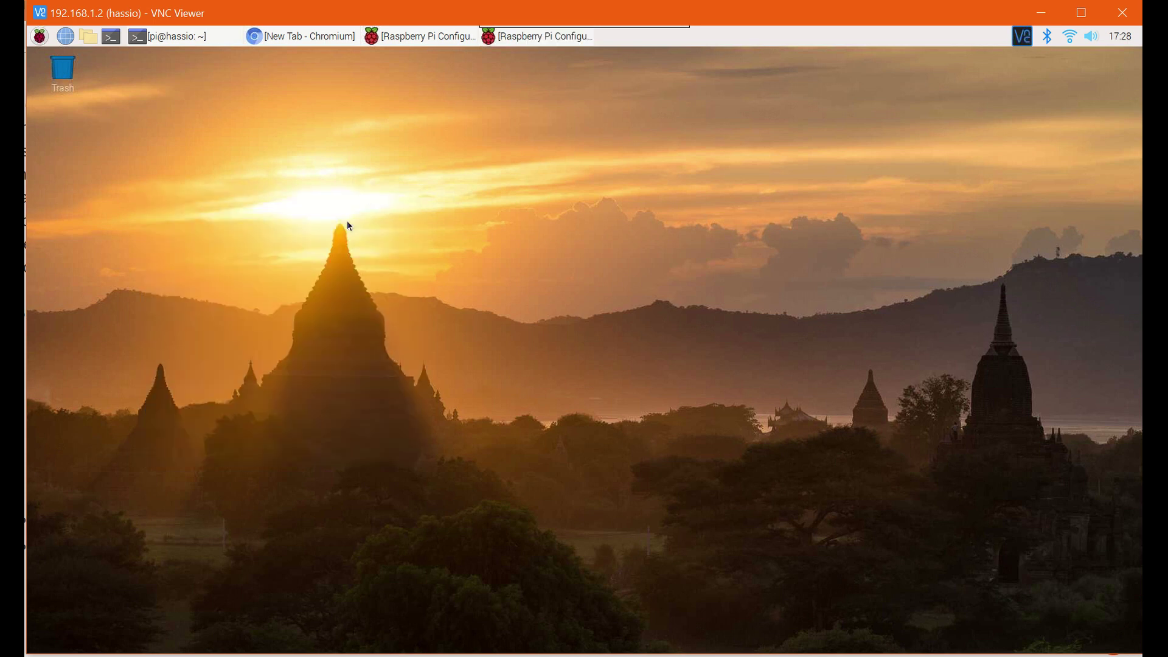
pyautogui.click(306, 35)
pyautogui.click(705, 84)
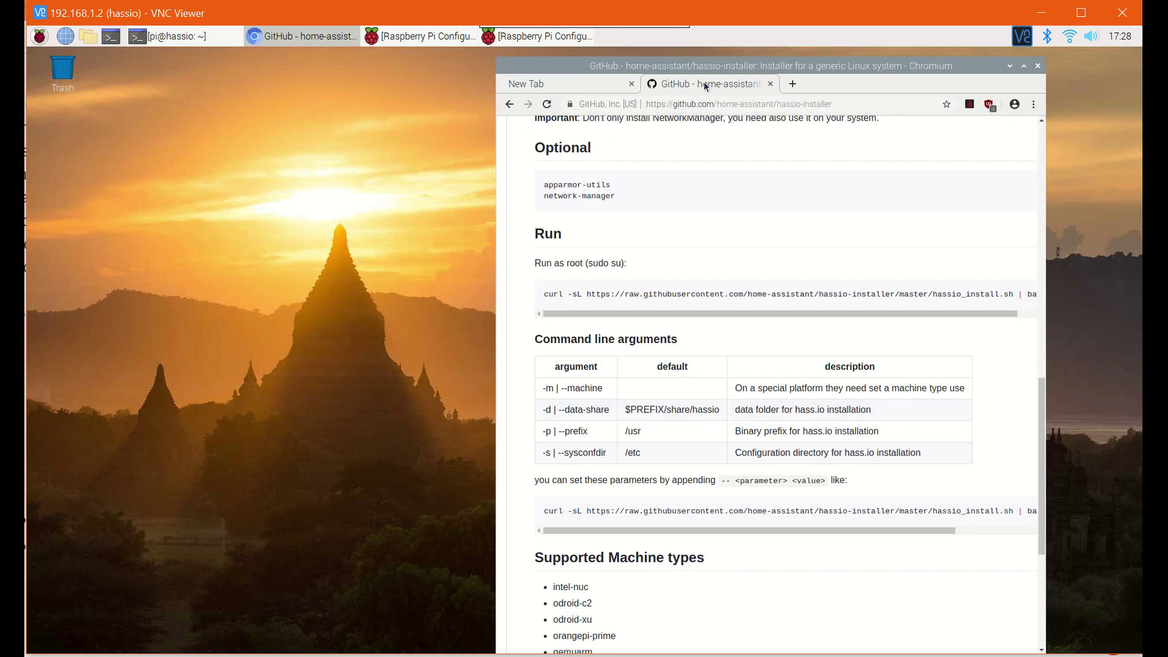
# - Scroll the README to the command line arguments, highlighting -m | --machine and the curl command
pyautogui.scroll(13, 986, 417)
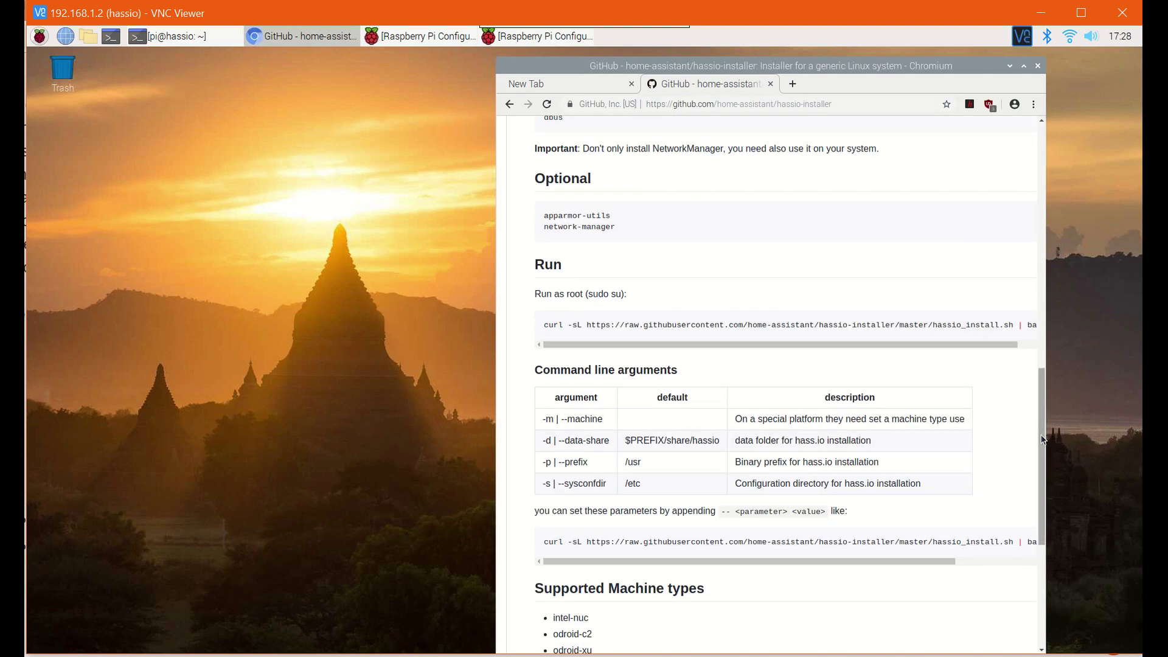
pyautogui.scroll(2, 1023, 149)
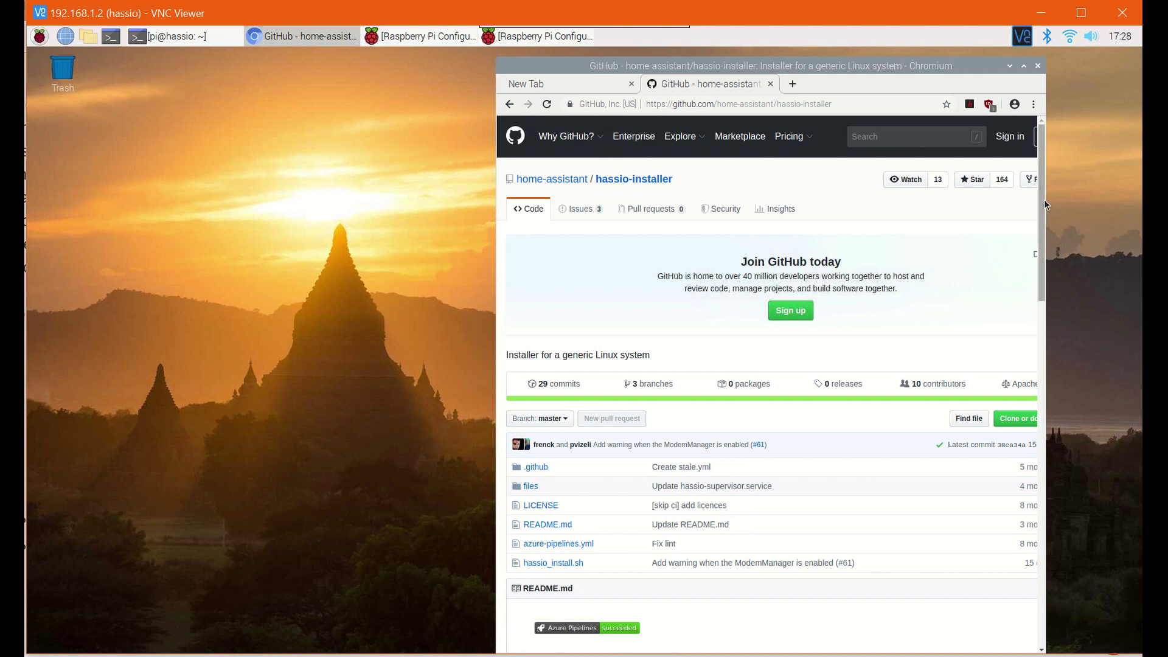
pyautogui.moveTo(1041, 201); pyautogui.dragTo(1037, 479)
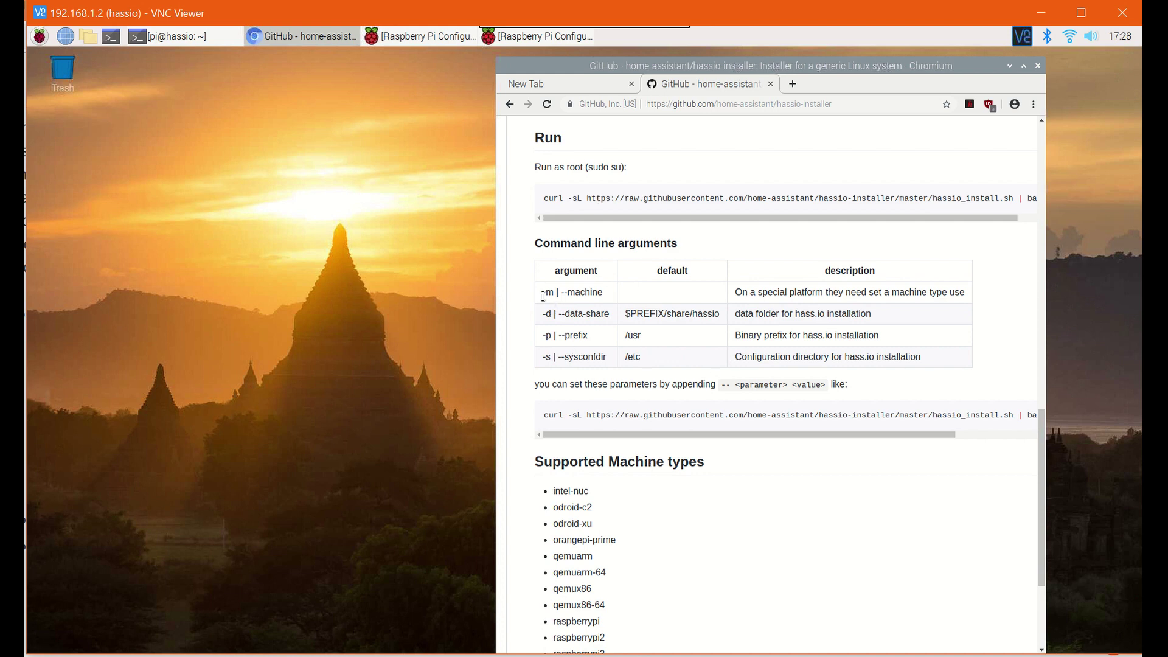
pyautogui.moveTo(543, 292); pyautogui.dragTo(603, 295)
pyautogui.scroll(-2, 564, 492)
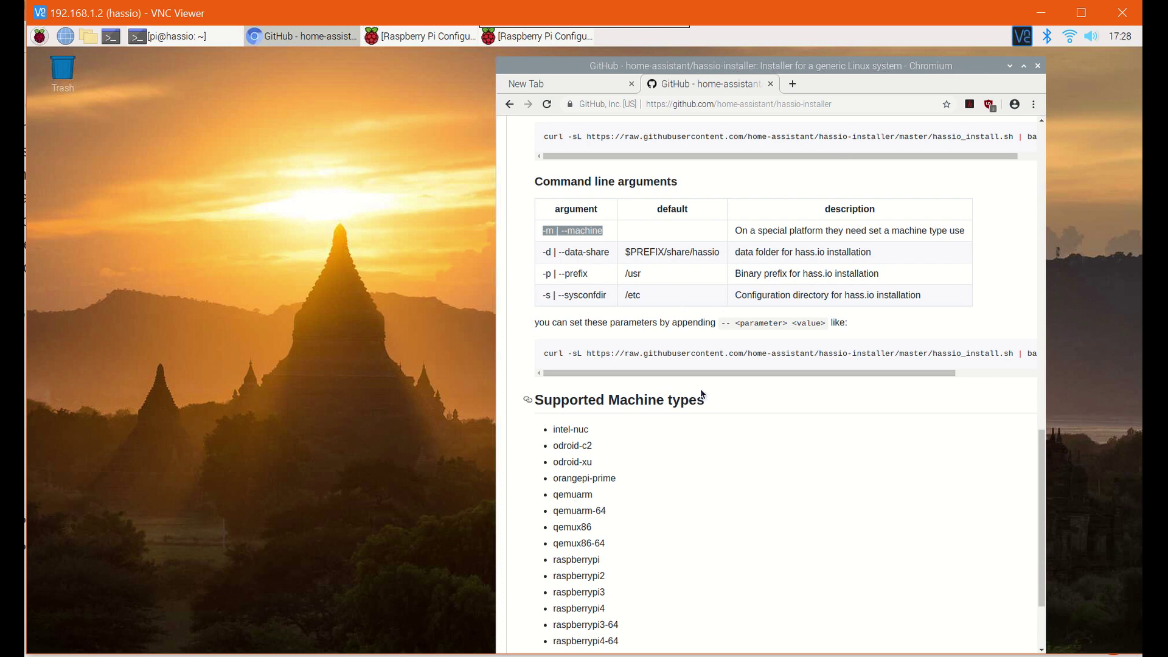
pyautogui.click(755, 402)
pyautogui.moveTo(546, 355); pyautogui.dragTo(660, 354)
pyautogui.click(717, 353)
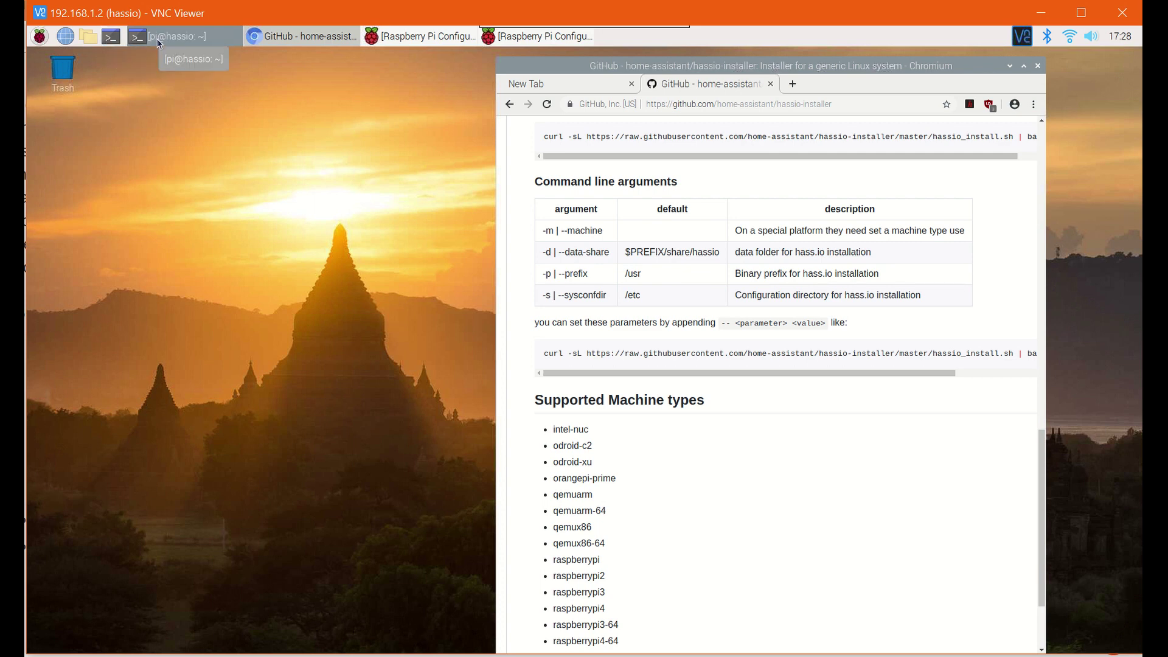
# - Run the raspberrypi3 hassio install command in LXTerminal, which fails with permission denied
pyautogui.click(177, 36)
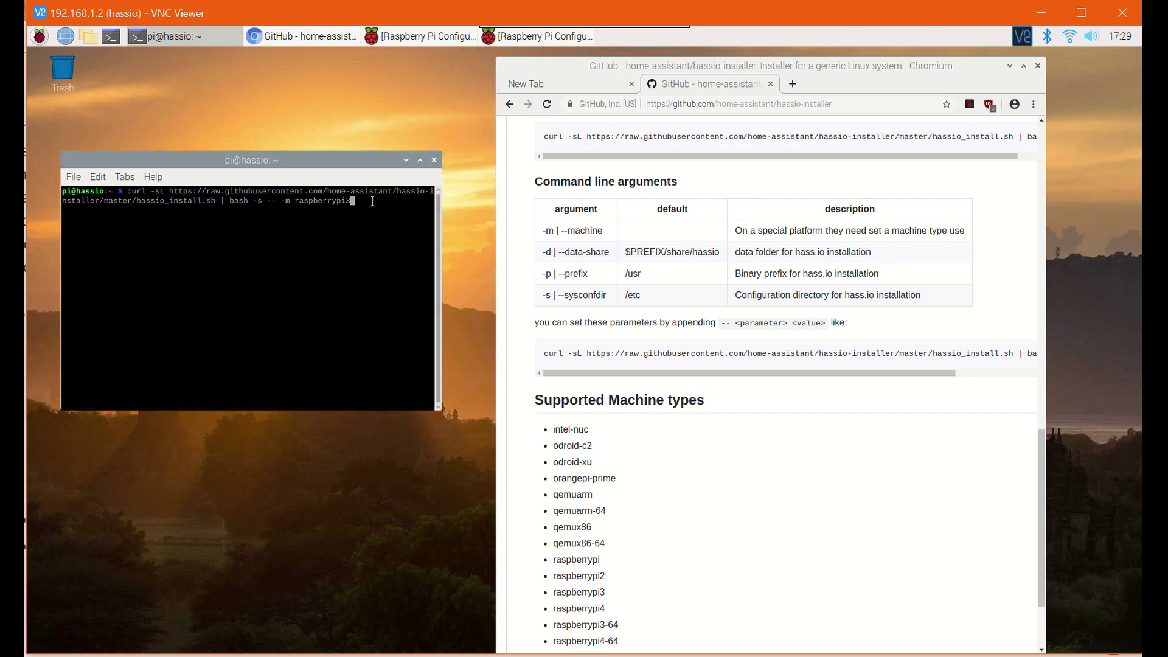
pyautogui.press('Return')
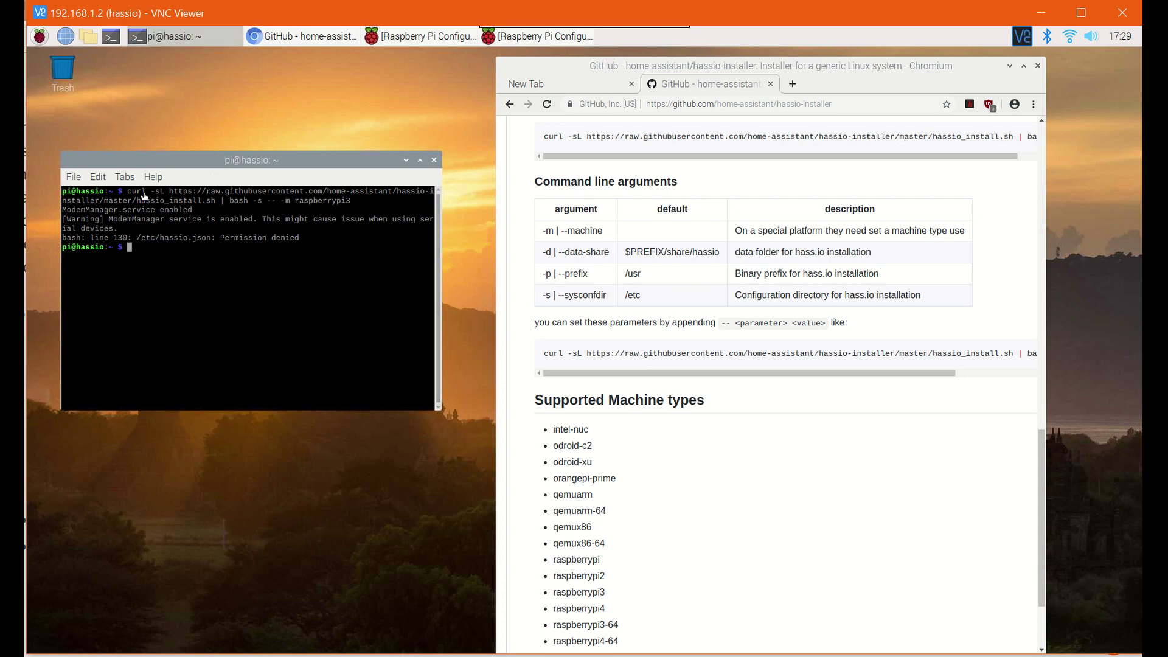
pyautogui.rightClick(113, 38)
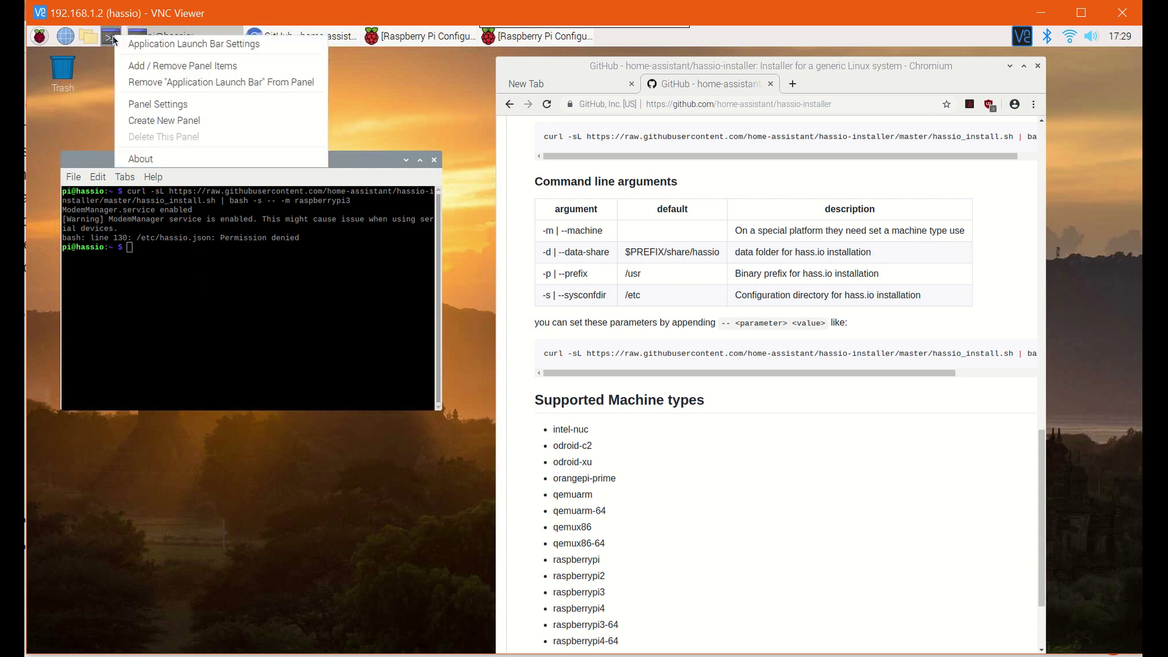
pyautogui.press('Escape')
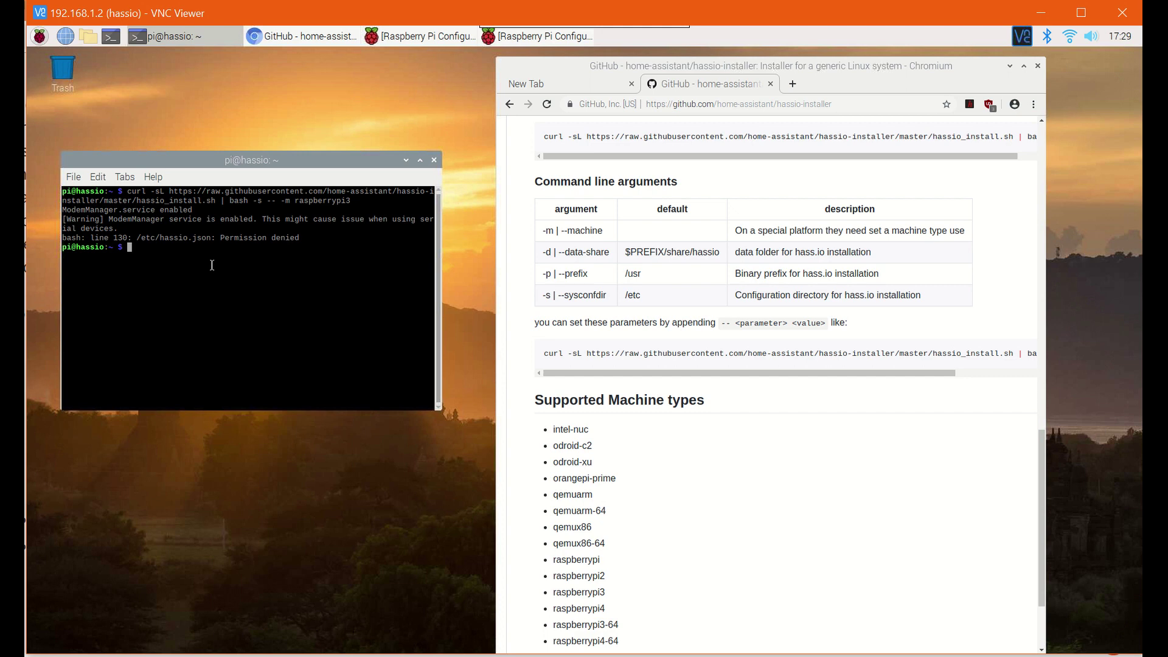
# - Recall the install command and insert sudo before curl
pyautogui.write('sudo')
pyautogui.press('Up')
pyautogui.press('Left')
pyautogui.press('Left')
pyautogui.press('Left')
pyautogui.press('Left')
pyautogui.press('Left')
pyautogui.press('Left')
pyautogui.press('Left')
pyautogui.press('Left')
pyautogui.press('Left')
pyautogui.press('Left')
pyautogui.press('Left')
pyautogui.press('Left')
pyautogui.press('Left')
pyautogui.press('Left')
pyautogui.press('Left')
pyautogui.press('Left')
pyautogui.press('Left')
pyautogui.press('Left')
pyautogui.press('Left')
pyautogui.press('Left')
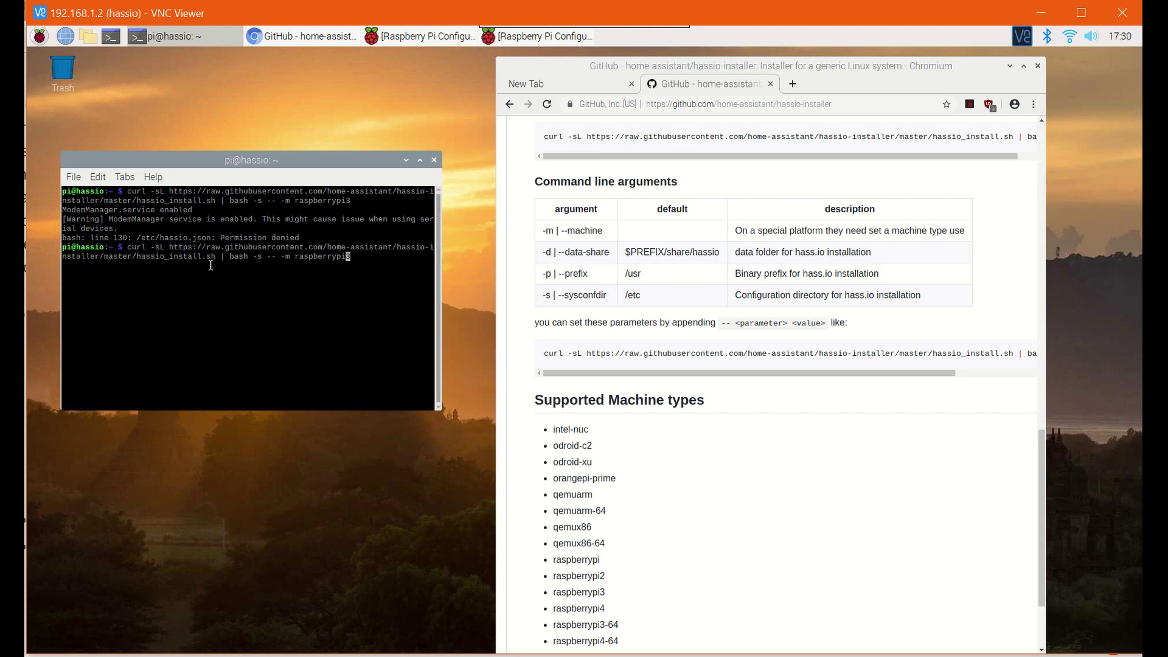
pyautogui.press('Left')
pyautogui.press('Left')
pyautogui.press('Left')
pyautogui.press('Left')
pyautogui.press('Left')
pyautogui.press('Left')
pyautogui.press('Left')
pyautogui.press('Left')
pyautogui.press('Left')
pyautogui.press('Left')
pyautogui.press('Left')
pyautogui.press('Left')
pyautogui.press('Left')
pyautogui.press('Left')
pyautogui.press('Left')
pyautogui.press('Left')
pyautogui.press('Left')
pyautogui.press('Left')
pyautogui.press('Left')
pyautogui.press('Left')
pyautogui.press('Left')
pyautogui.press('Left')
pyautogui.press('Left')
pyautogui.press('Left')
pyautogui.press('Left')
pyautogui.press('Left')
pyautogui.press('Left')
pyautogui.press('Left')
pyautogui.press('Left')
pyautogui.press('Left')
pyautogui.press('Left')
pyautogui.press('Left')
pyautogui.press('Left')
pyautogui.press('Left')
pyautogui.press('Left')
pyautogui.press('Left')
pyautogui.press('Left')
pyautogui.press('Left')
pyautogui.press('Left')
pyautogui.press('Left')
pyautogui.write('sudo')
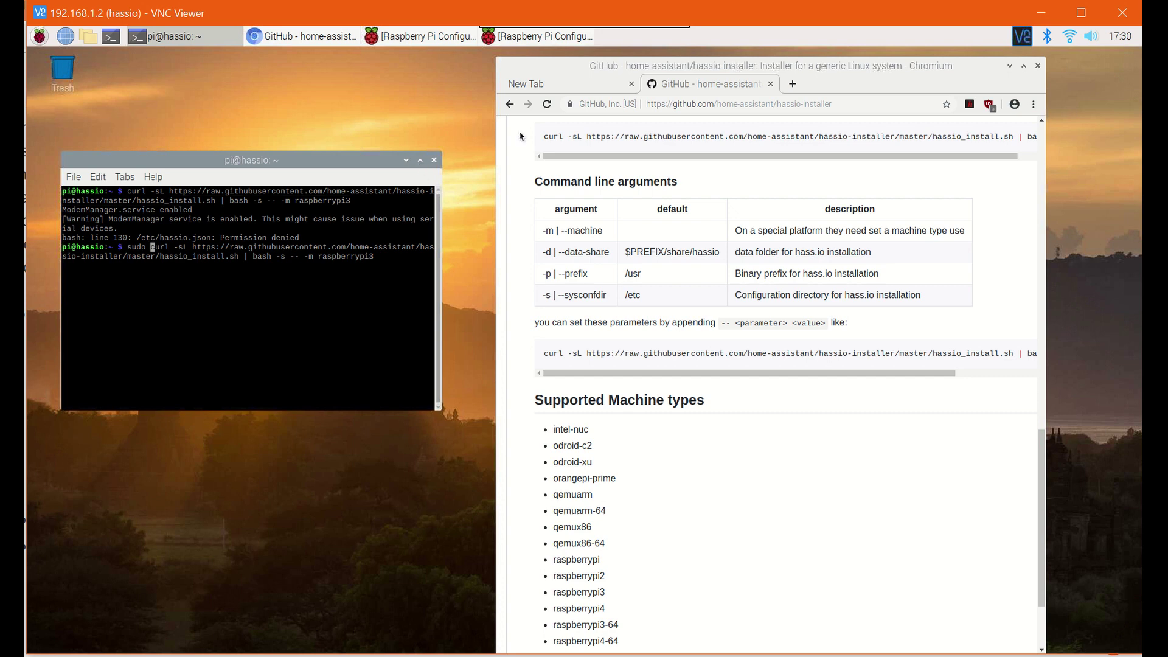
# - Select and delete the sudo install command line
pyautogui.click(596, 77)
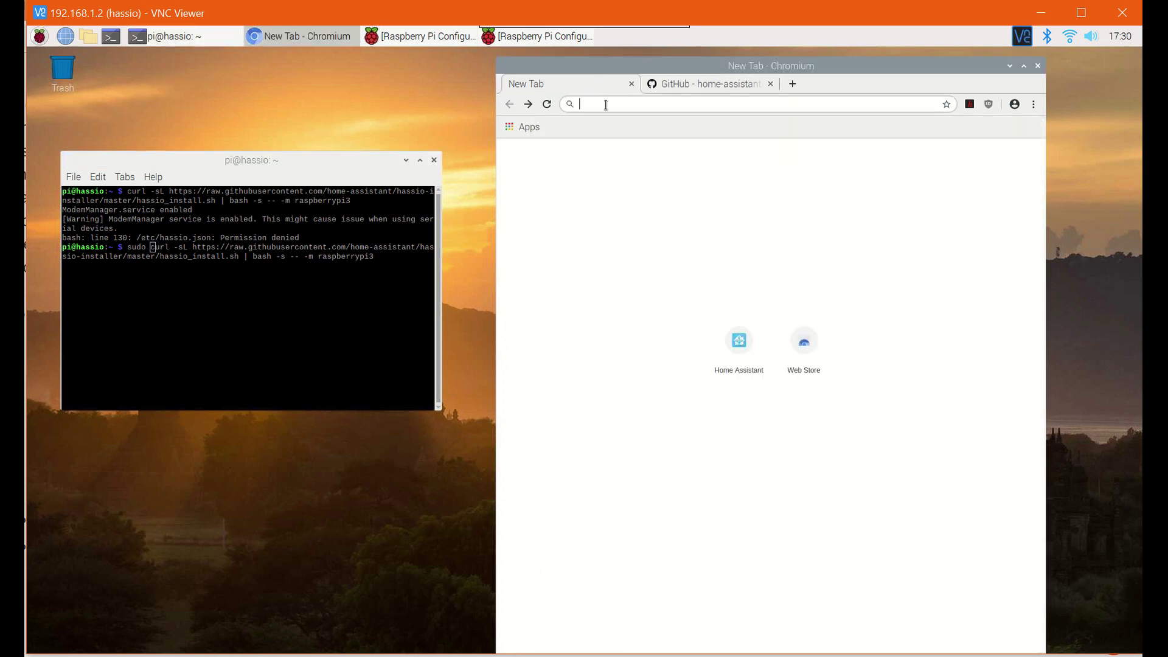
pyautogui.moveTo(397, 257); pyautogui.dragTo(129, 249)
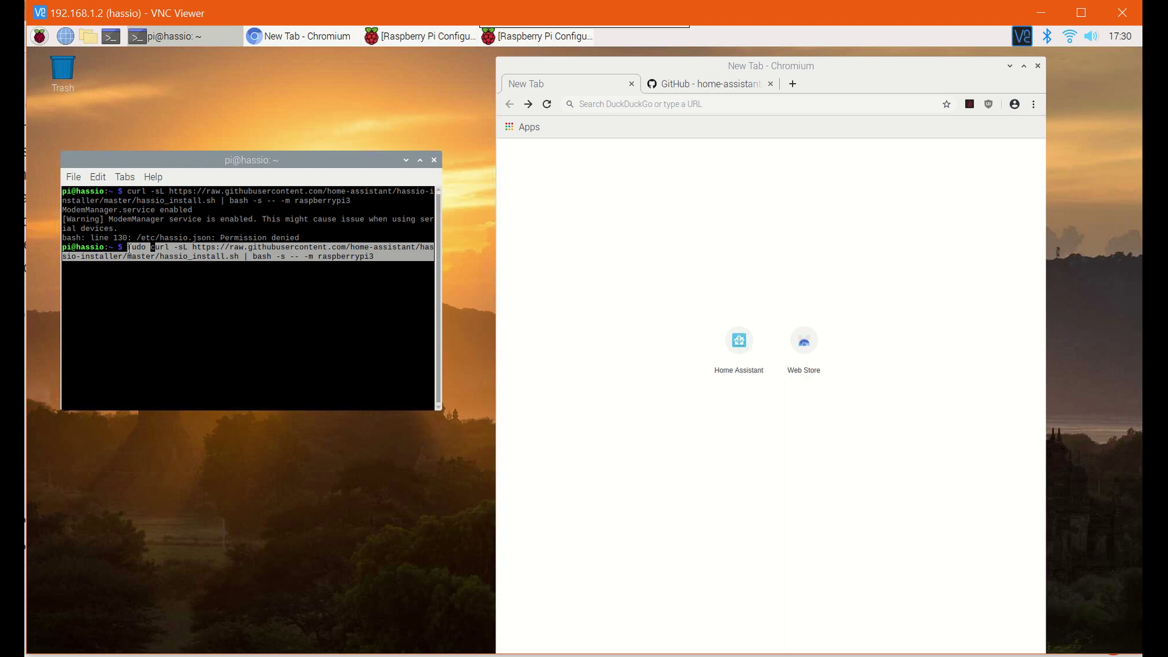
pyautogui.press('BackSpace')
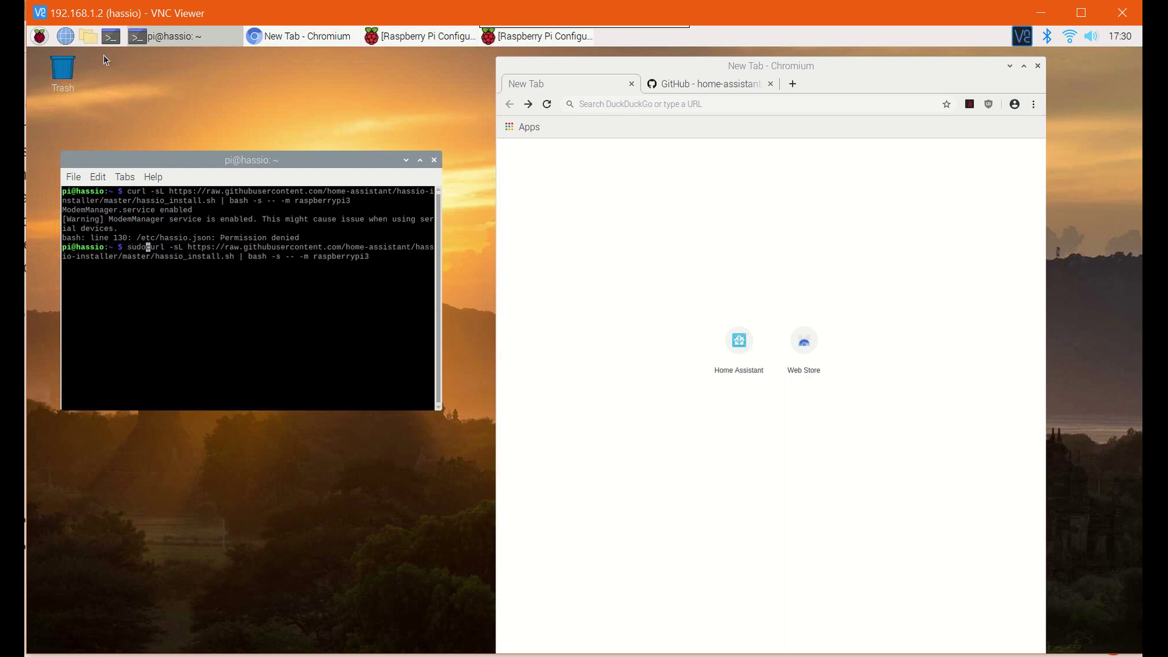
# - Open a second terminal and list the Pi's network interfaces with ifconfig
pyautogui.click(111, 36)
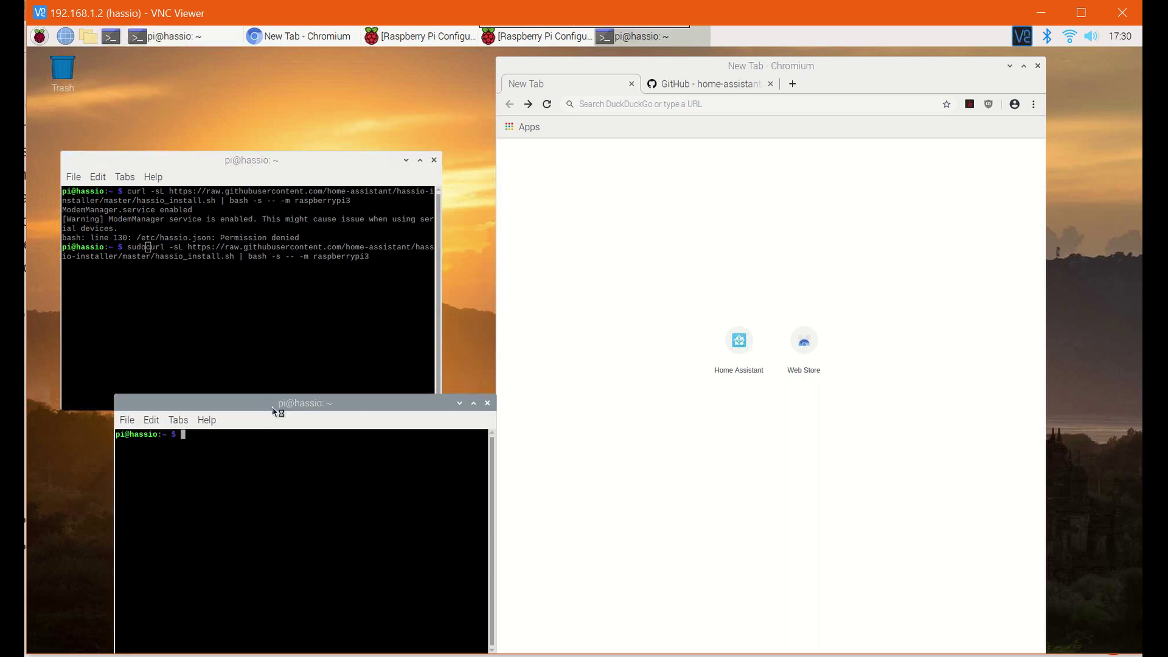
pyautogui.moveTo(272, 407); pyautogui.dragTo(211, 155)
pyautogui.write('ifconfig -a')
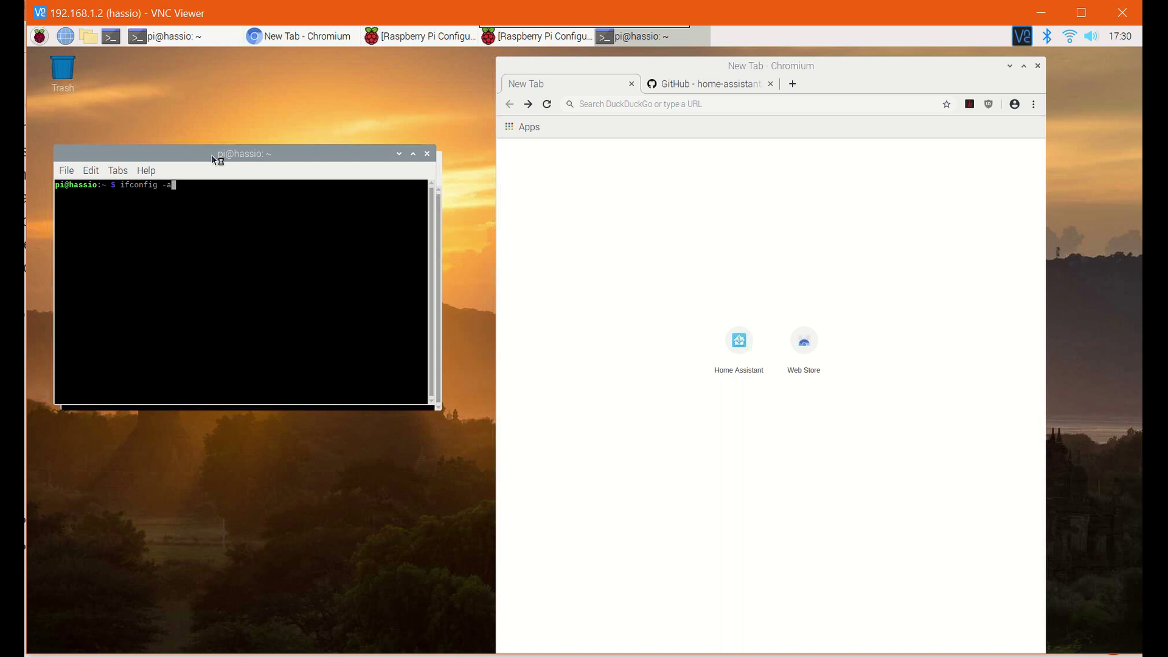
pyautogui.press('Return')
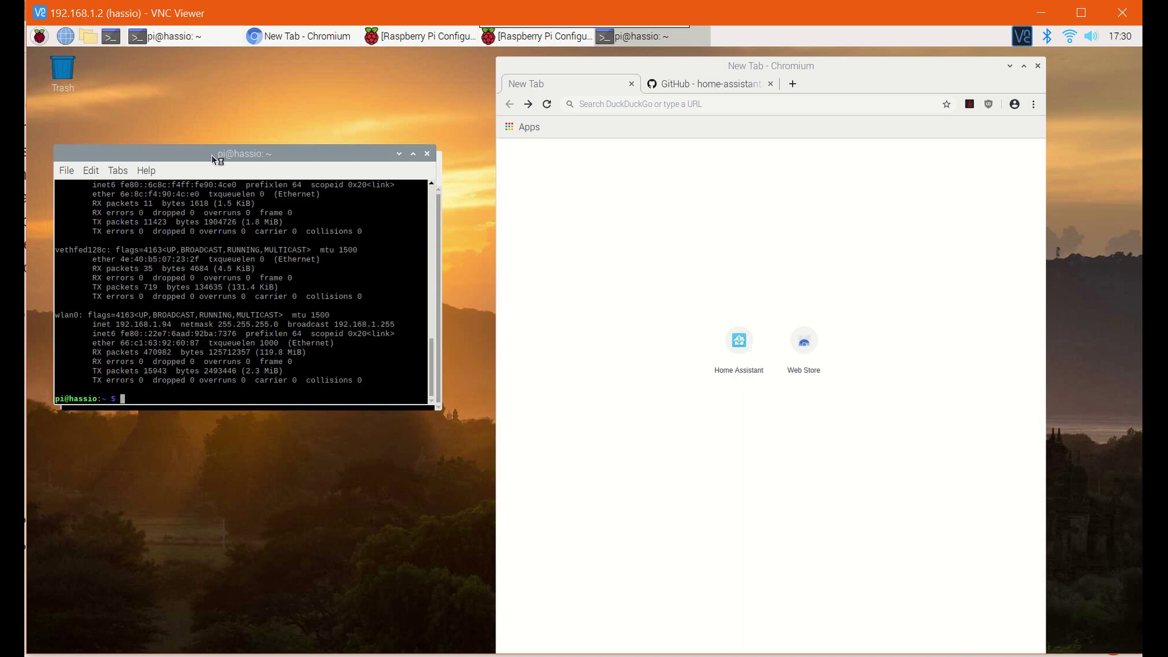
pyautogui.scroll(5, 272, 306)
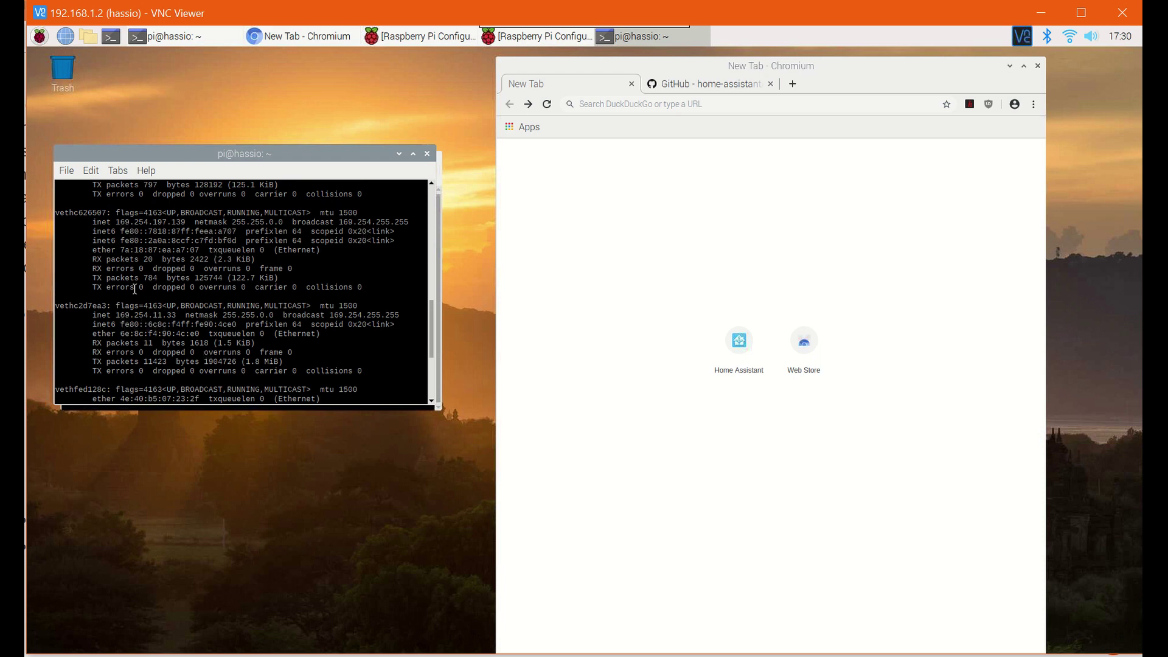
pyautogui.scroll(2, 133, 286)
pyautogui.scroll(2, 167, 246)
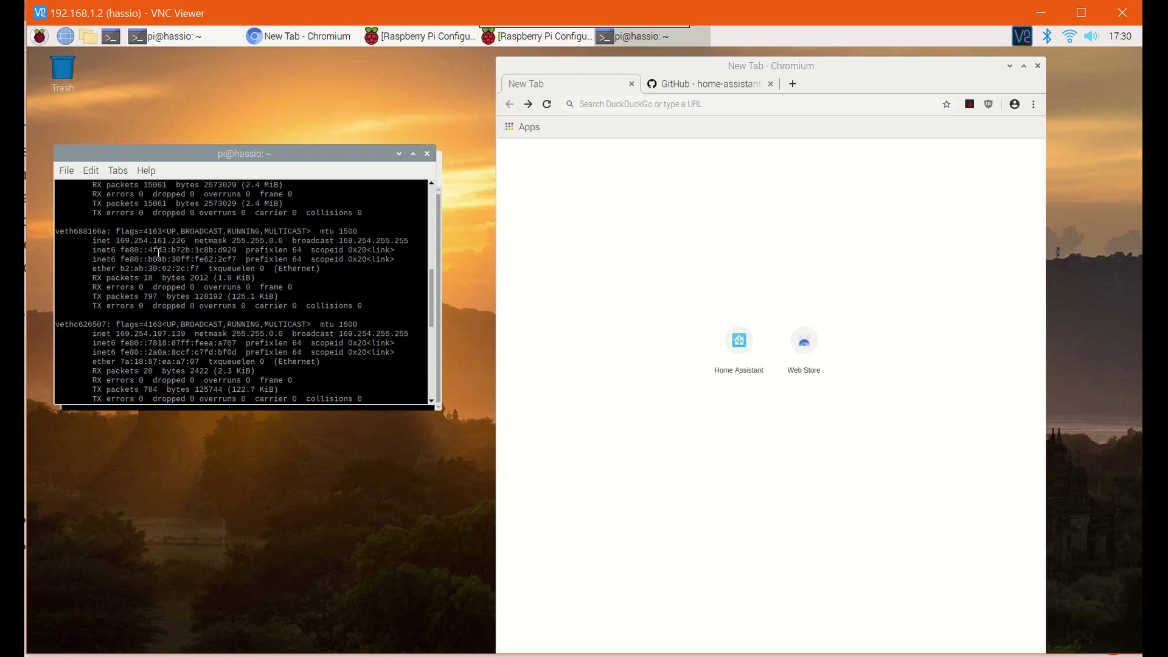
pyautogui.scroll(-9, 158, 253)
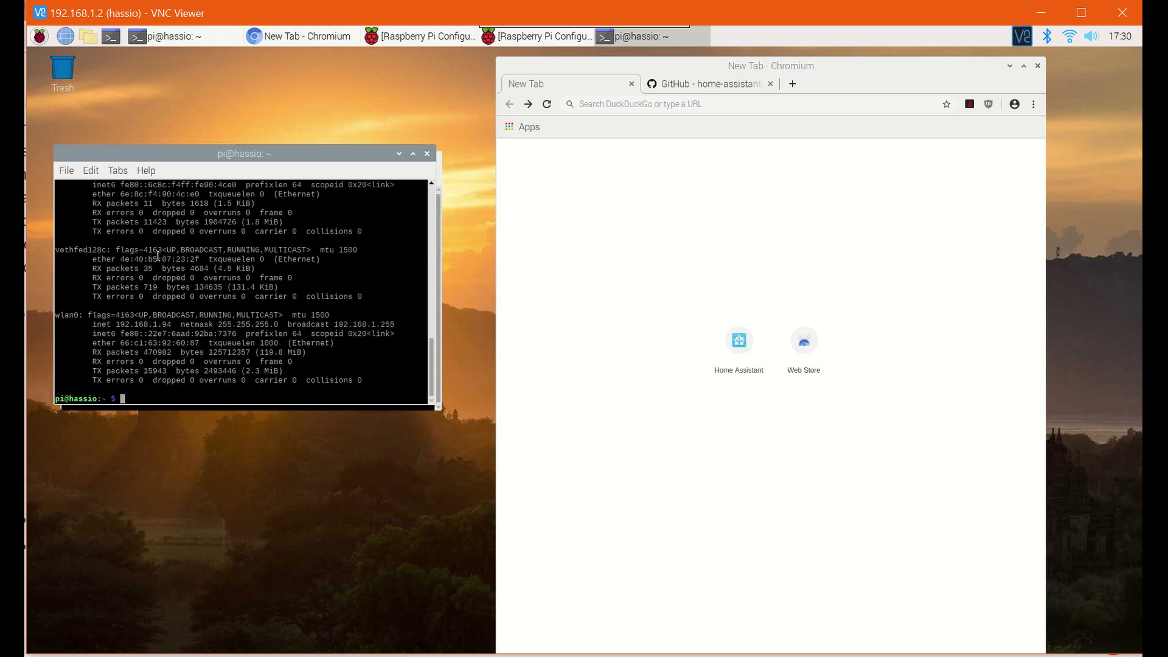
# - Filter ifconfig with grep, correcting 102. to 192., to show 192.168.1.2 and 192.168.1.94
pyautogui.write('ifconfig -a | grep 102.')
pyautogui.press('Return')
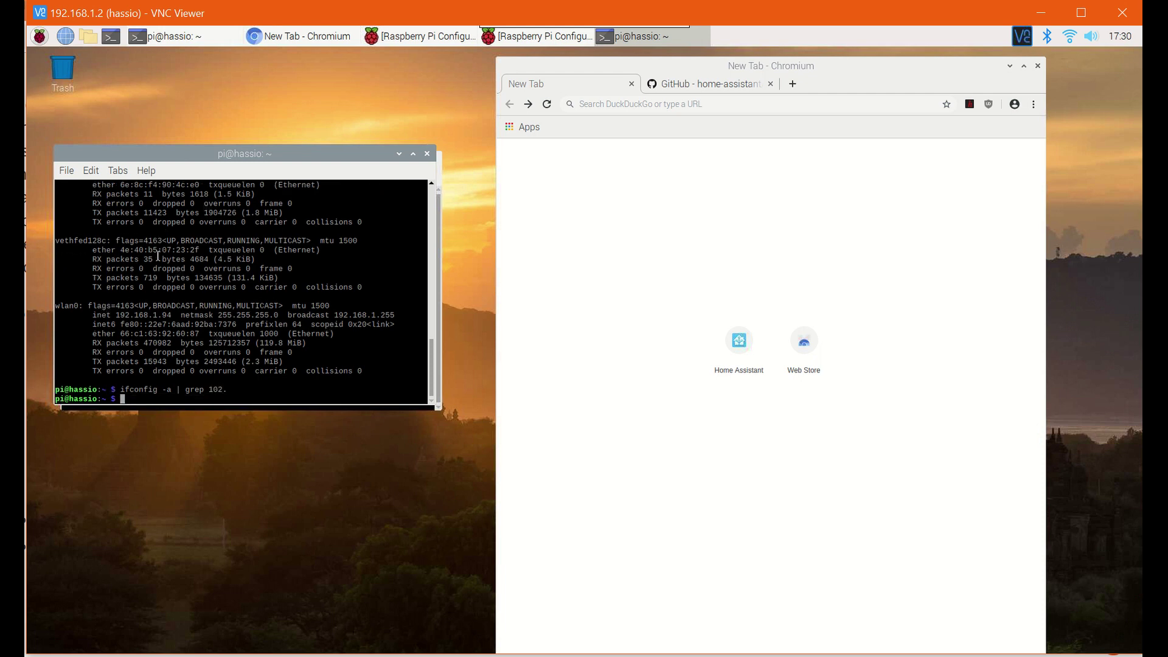
pyautogui.press('Up')
pyautogui.press('Left')
pyautogui.press('Left')
pyautogui.press('Left')
pyautogui.press('Left')
pyautogui.press('Left')
pyautogui.press('Left')
pyautogui.press('Left')
pyautogui.press('Left')
pyautogui.press('Left')
pyautogui.press('Left')
pyautogui.press('Left')
pyautogui.press('Left')
pyautogui.press('BackSpace')
pyautogui.press('BackSpace')
pyautogui.press('Right')
pyautogui.press('Right')
pyautogui.press('Right')
pyautogui.press('Right')
pyautogui.press('Right')
pyautogui.press('Right')
pyautogui.press('Right')
pyautogui.press('Right')
pyautogui.press('Right')
pyautogui.press('Right')
pyautogui.press('BackSpace')
pyautogui.write('9')
pyautogui.press('Return')
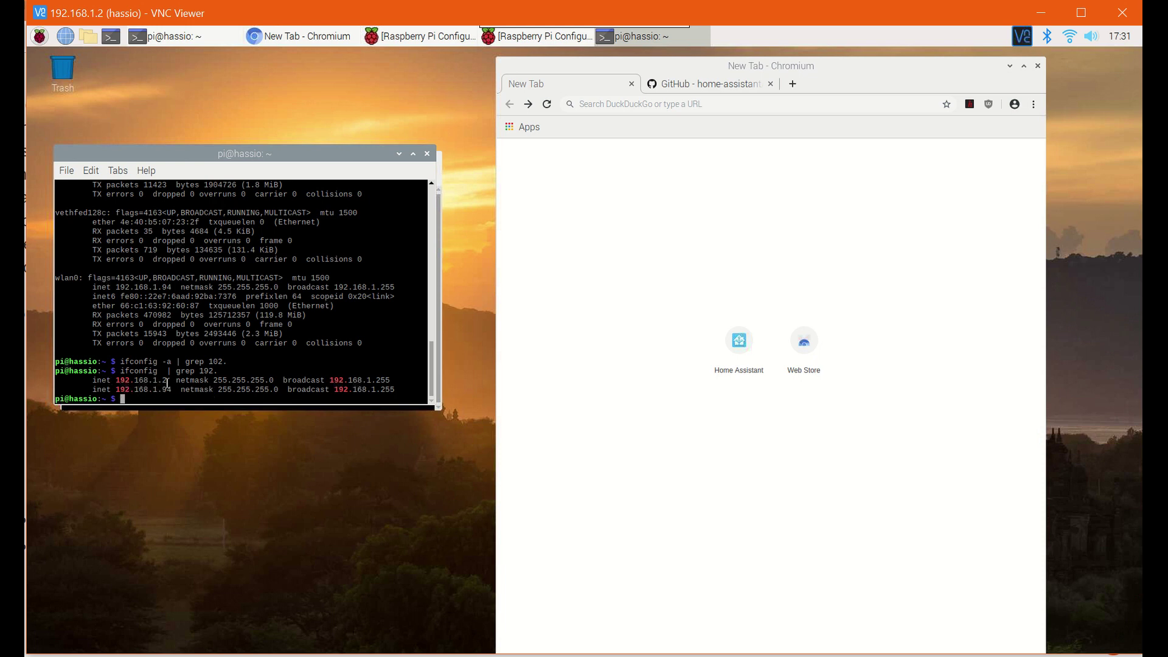
pyautogui.moveTo(167, 383); pyautogui.dragTo(126, 382)
pyautogui.click(630, 104)
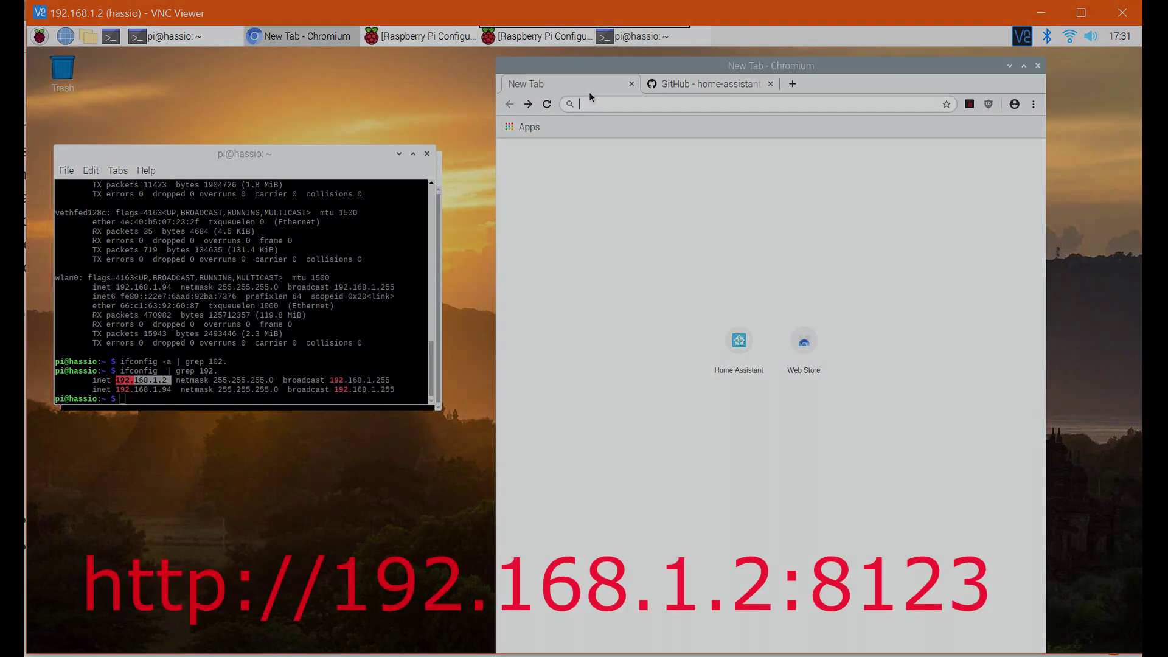
pyautogui.write('http://')
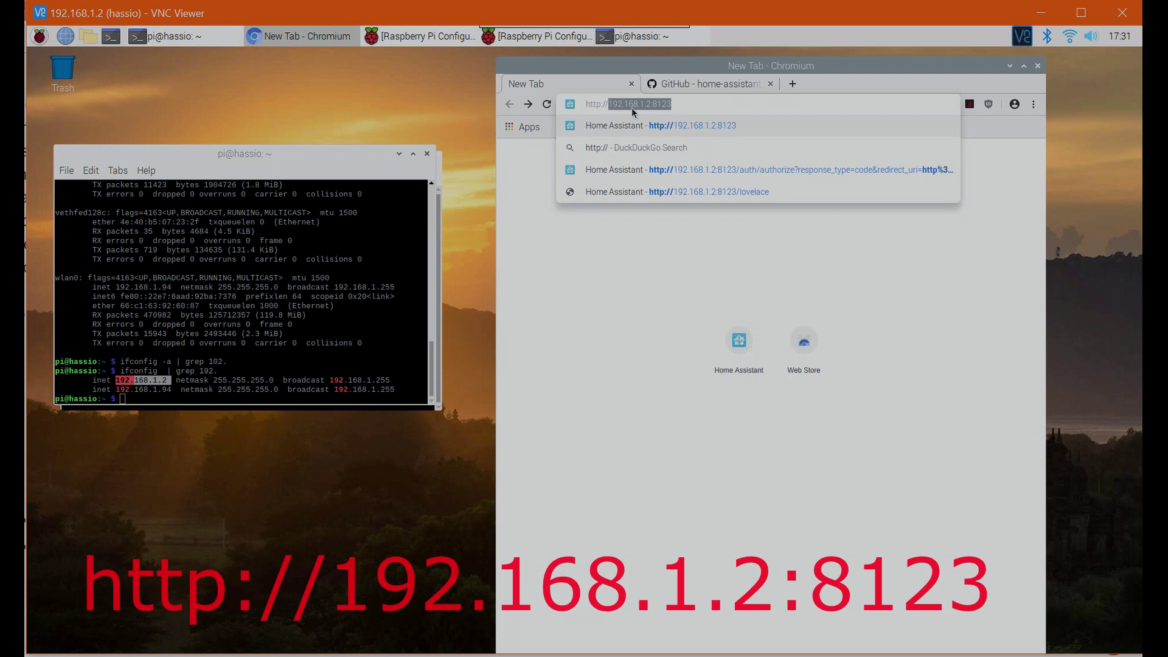
pyautogui.press('Right')
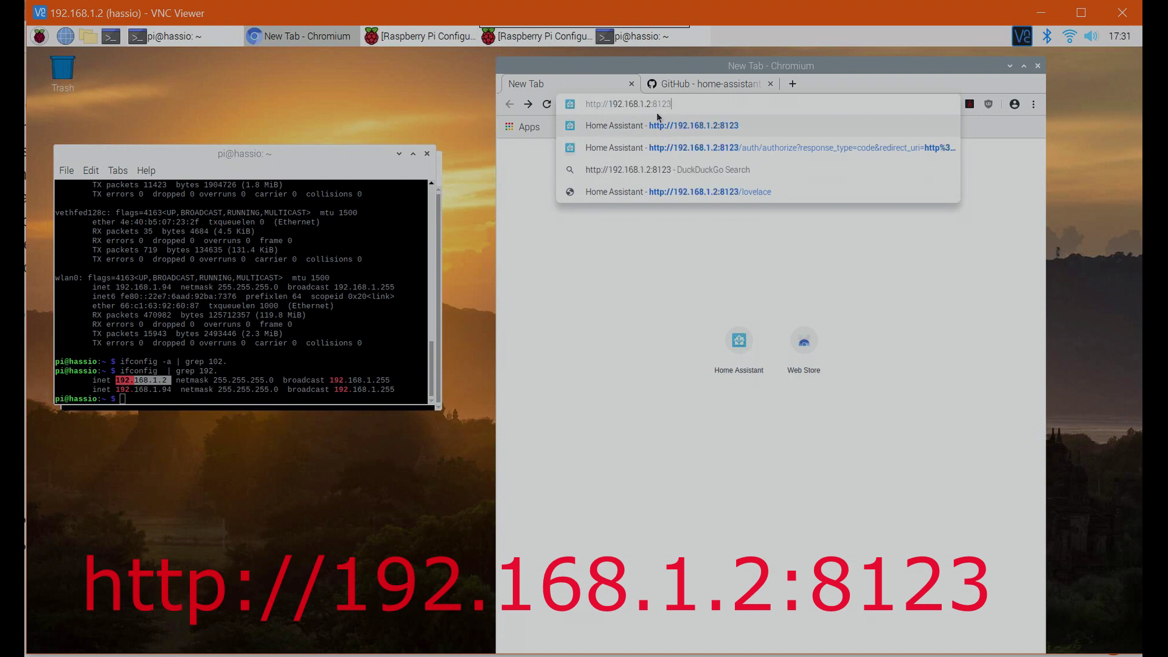
pyautogui.press('Return')
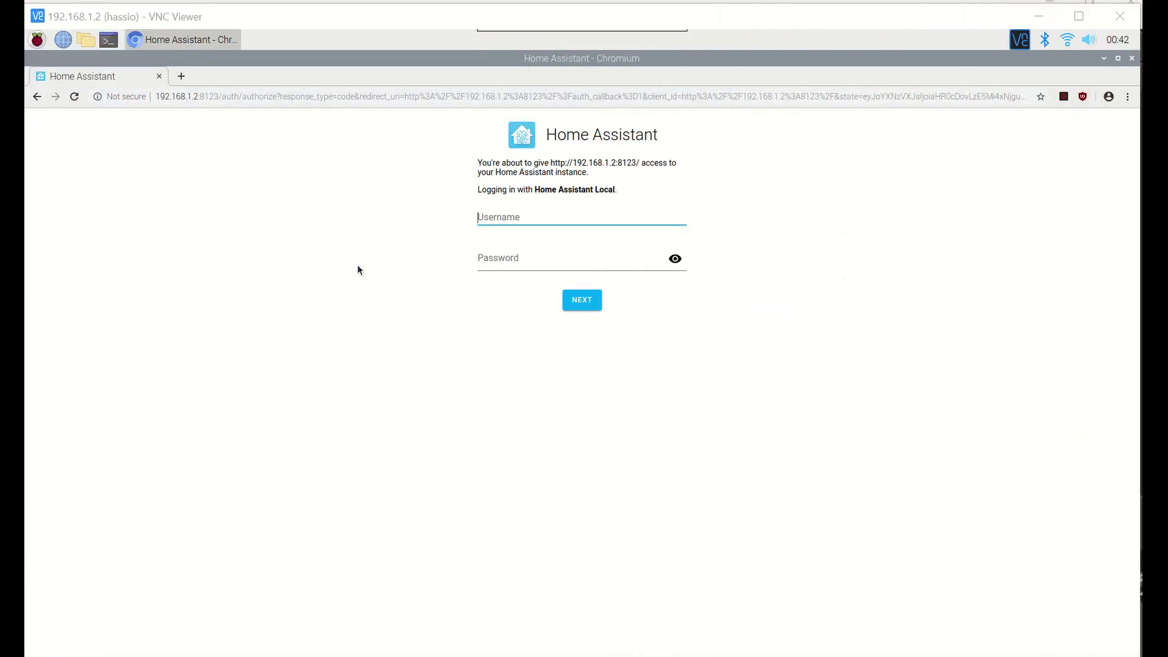
pyautogui.click(502, 219)
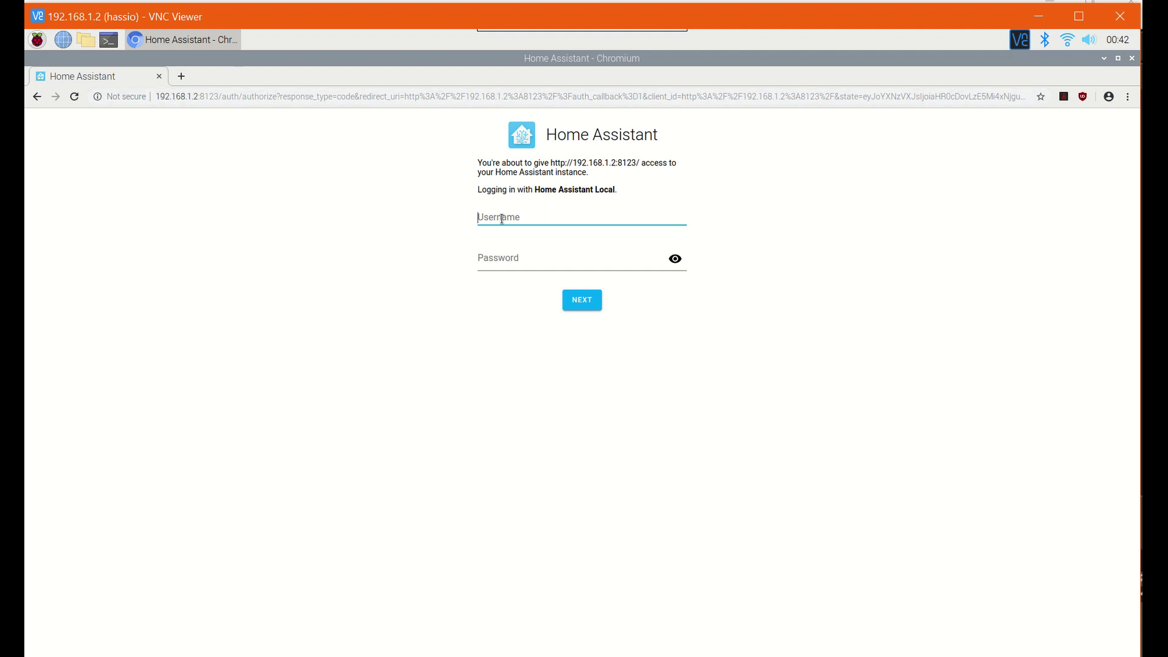
# - Log in with the account username and password, then save the login in the browser
pyautogui.write('admin')
pyautogui.press('Tab')
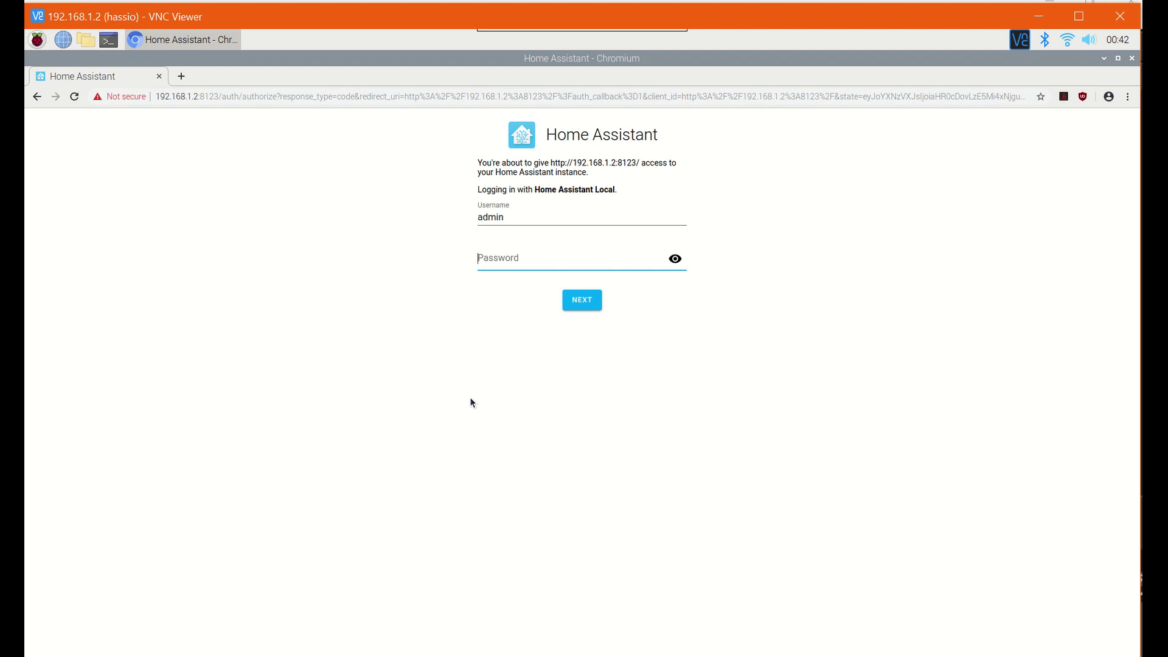
pyautogui.write('******')
pyautogui.press('Return')
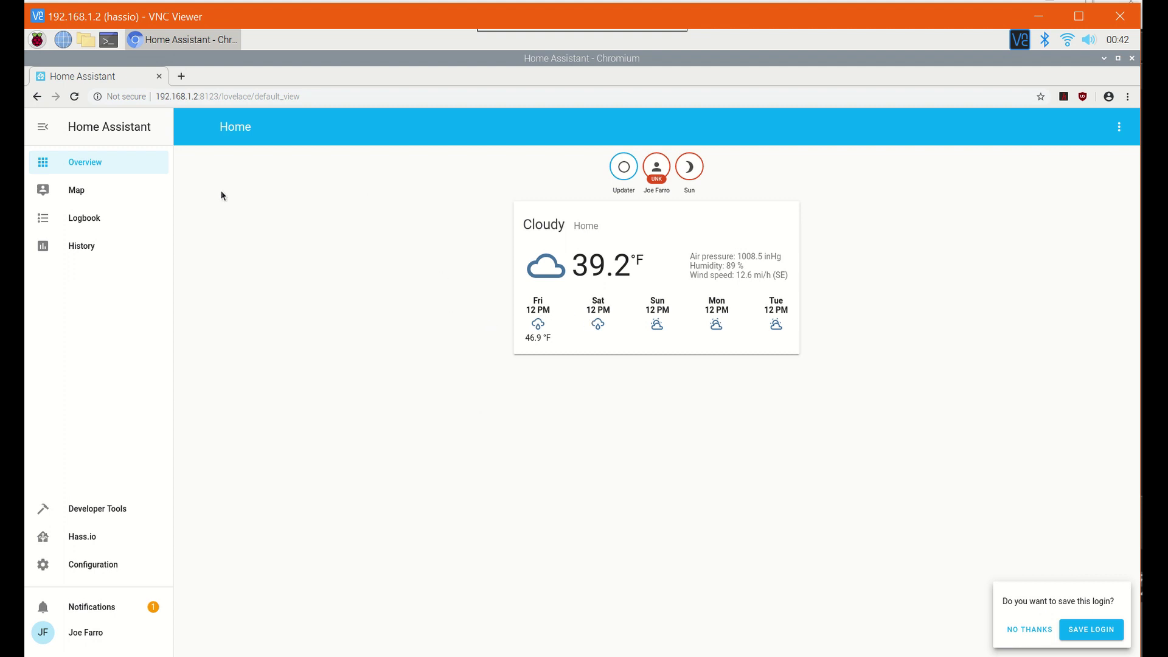
pyautogui.click(1084, 637)
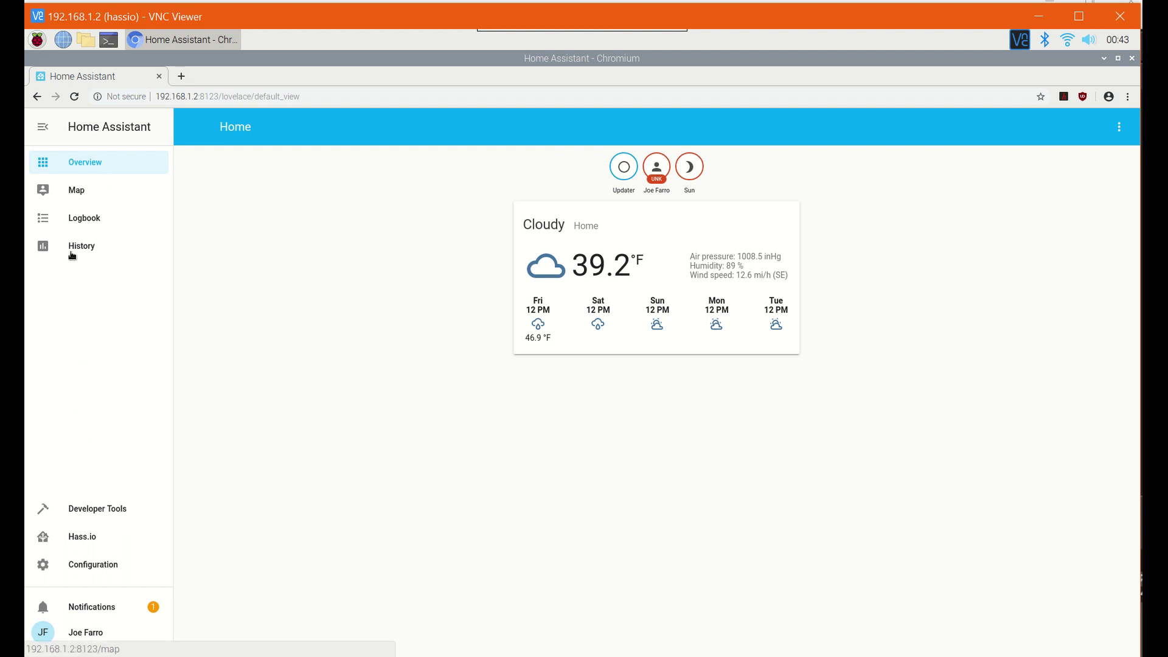
# - Go to Hass.io from the sidebar and browse its Add-on Store
pyautogui.click(81, 538)
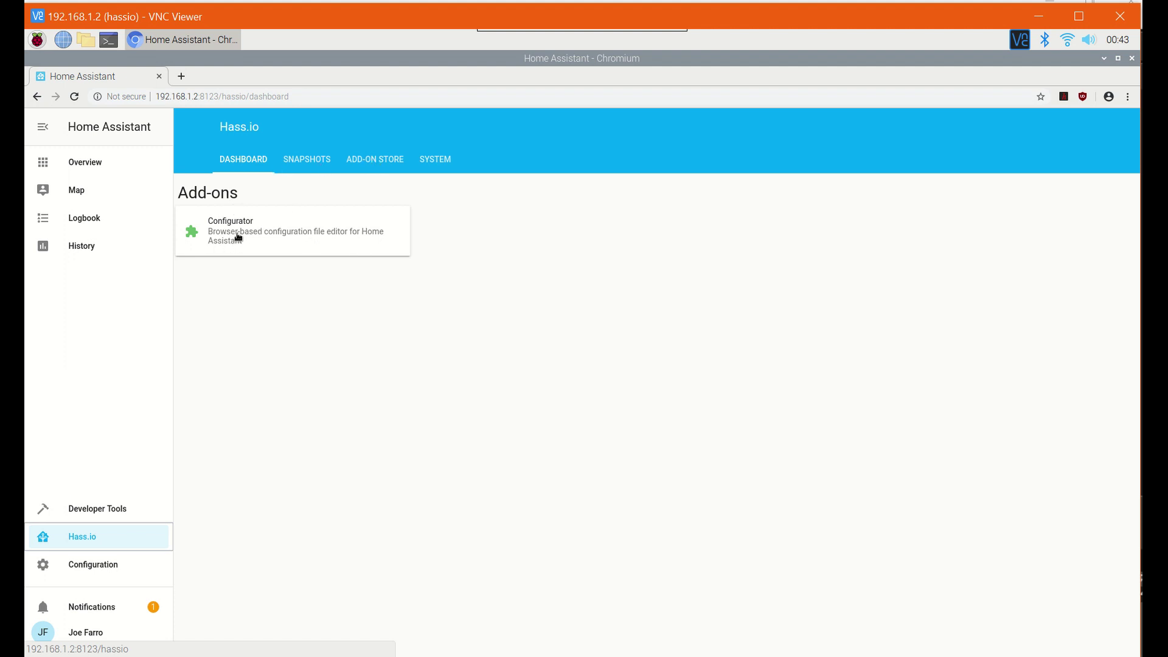
pyautogui.click(359, 166)
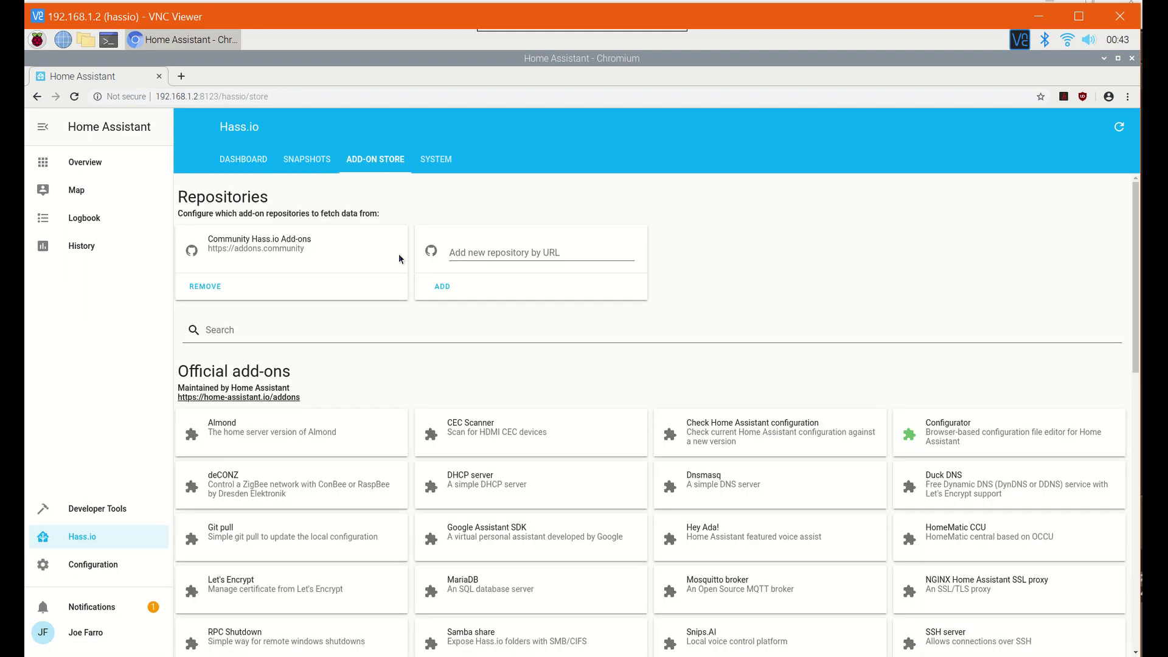
# - Install the Samba share add-on and switch on its Auto update
pyautogui.scroll(-2, 395, 344)
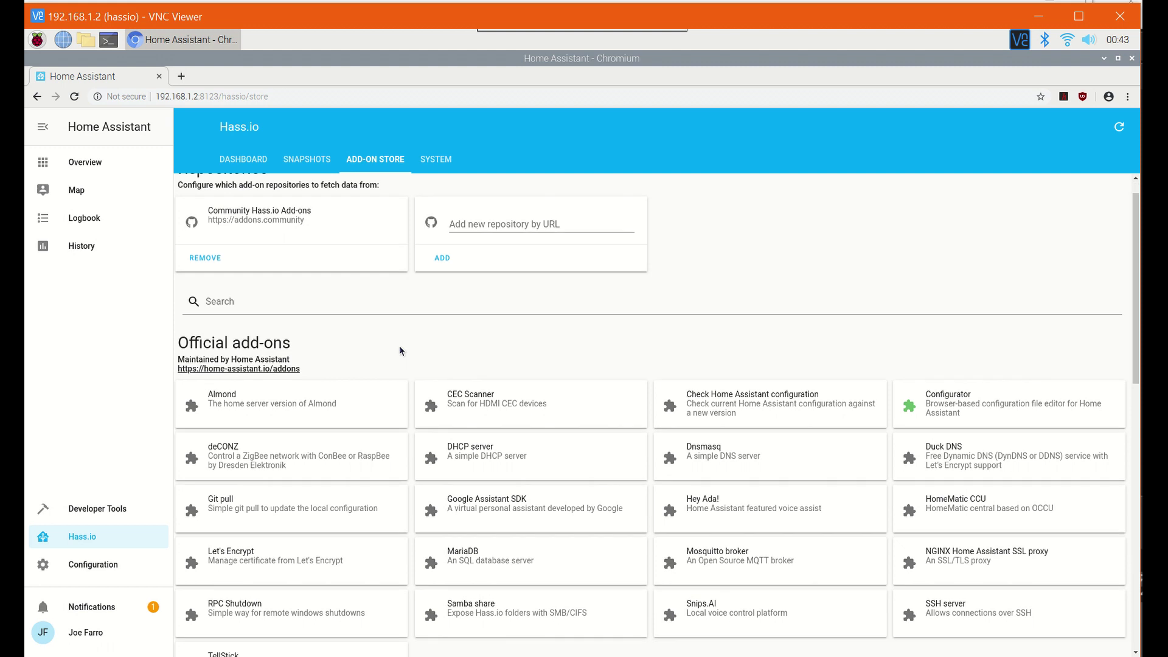
pyautogui.scroll(-1, 376, 472)
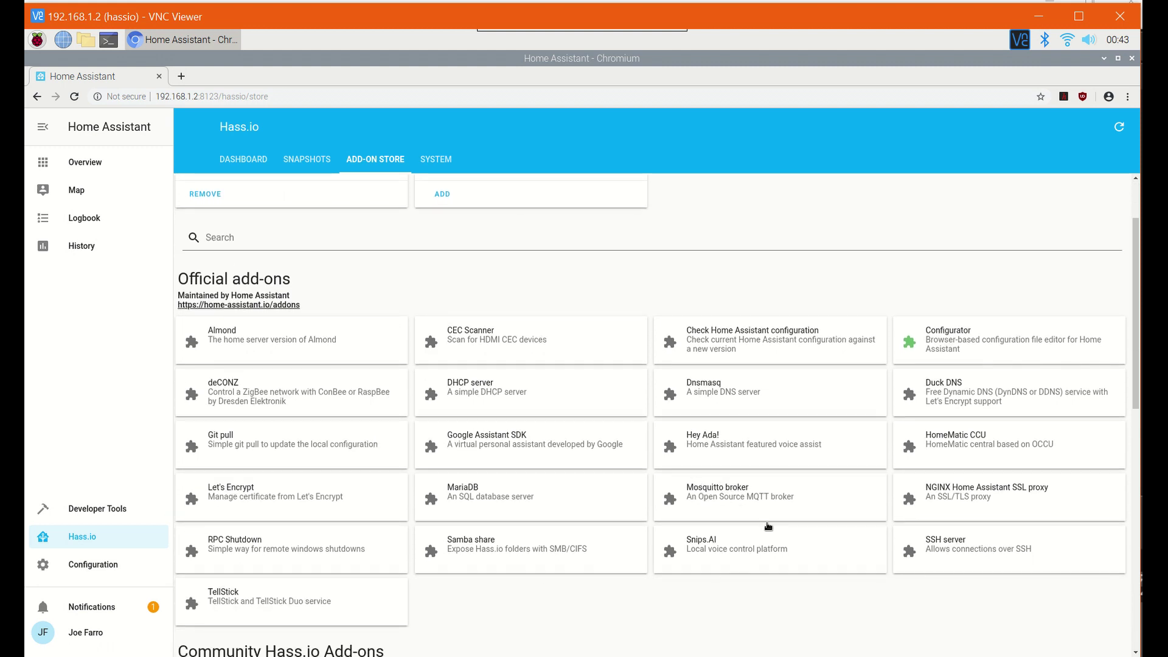
pyautogui.click(515, 558)
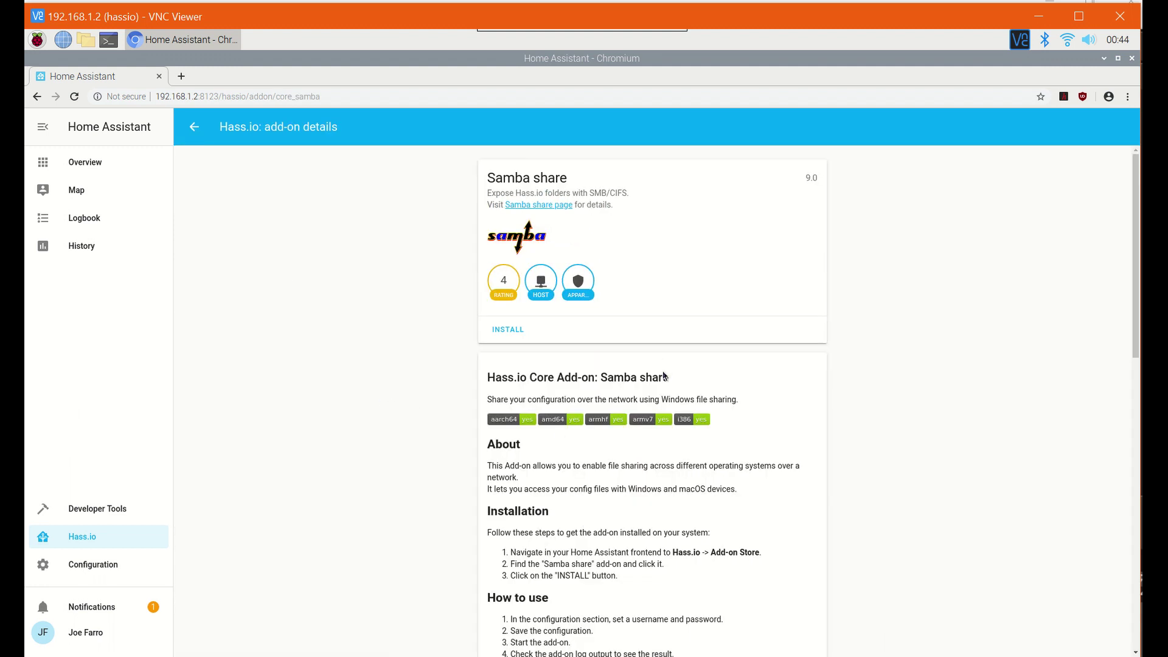
pyautogui.scroll(-5, 661, 374)
pyautogui.scroll(-2, 553, 473)
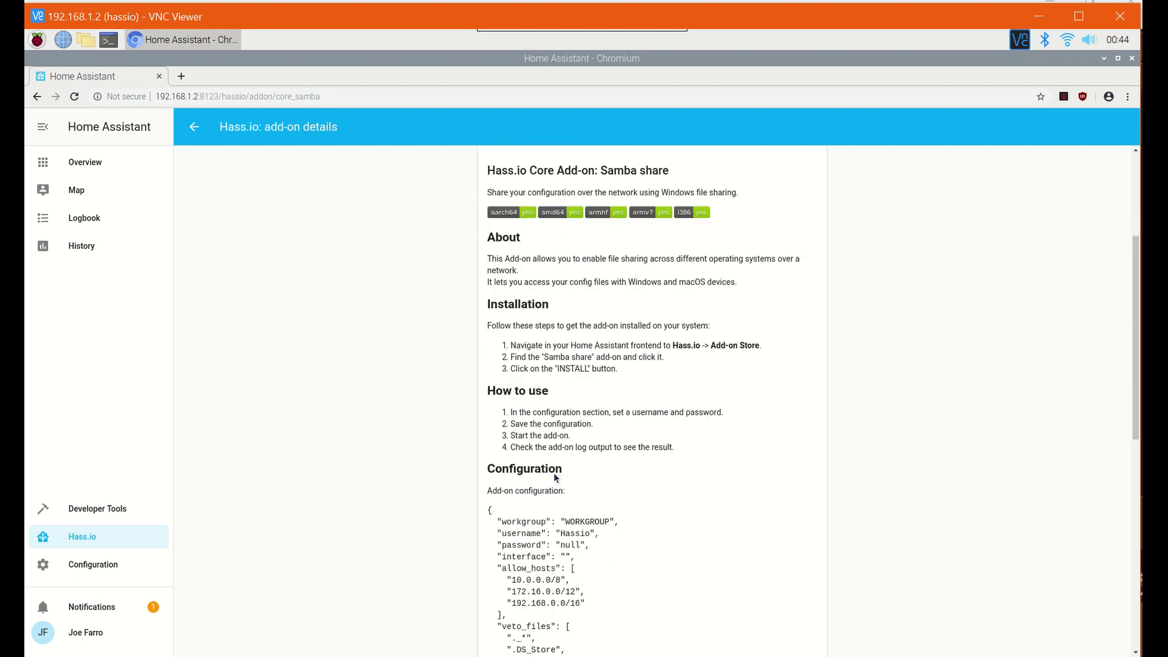
pyautogui.scroll(6, 607, 385)
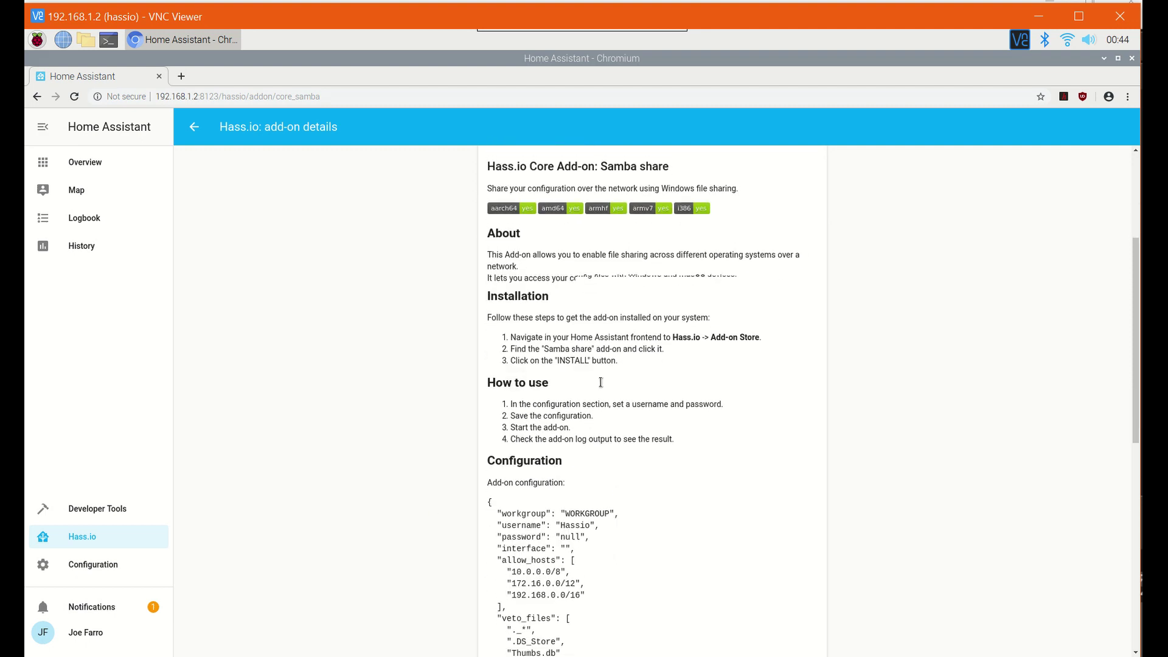
pyautogui.click(513, 302)
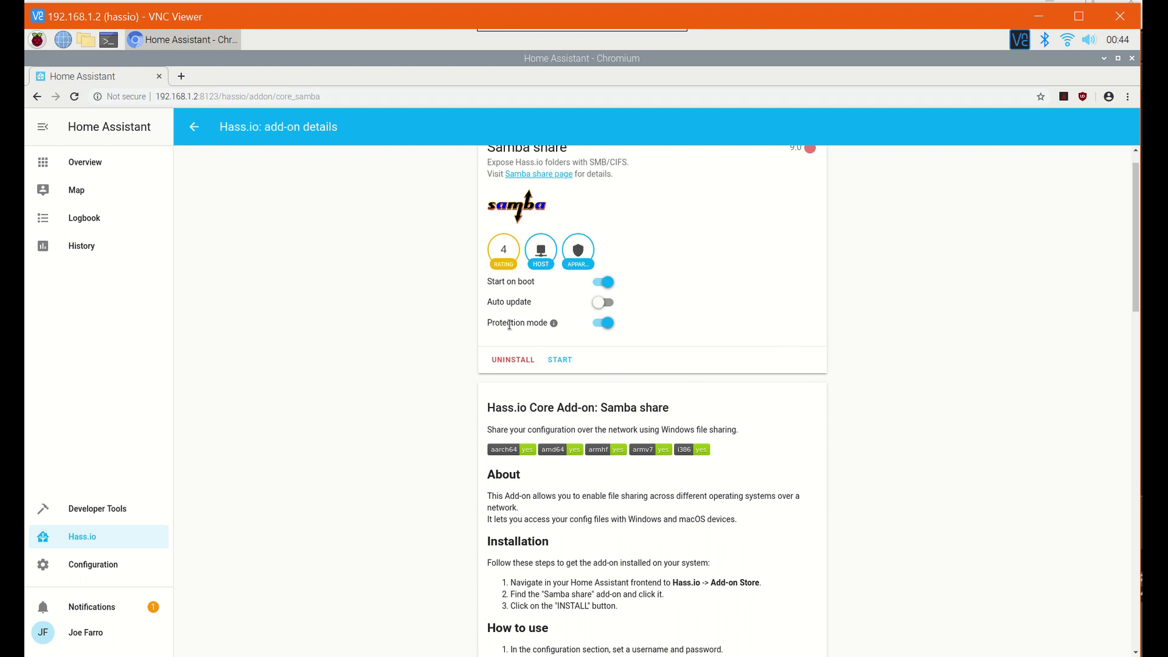
pyautogui.click(606, 308)
# - Scroll down to the Samba share Config and refresh the add-on log
pyautogui.scroll(-7, 1134, 300)
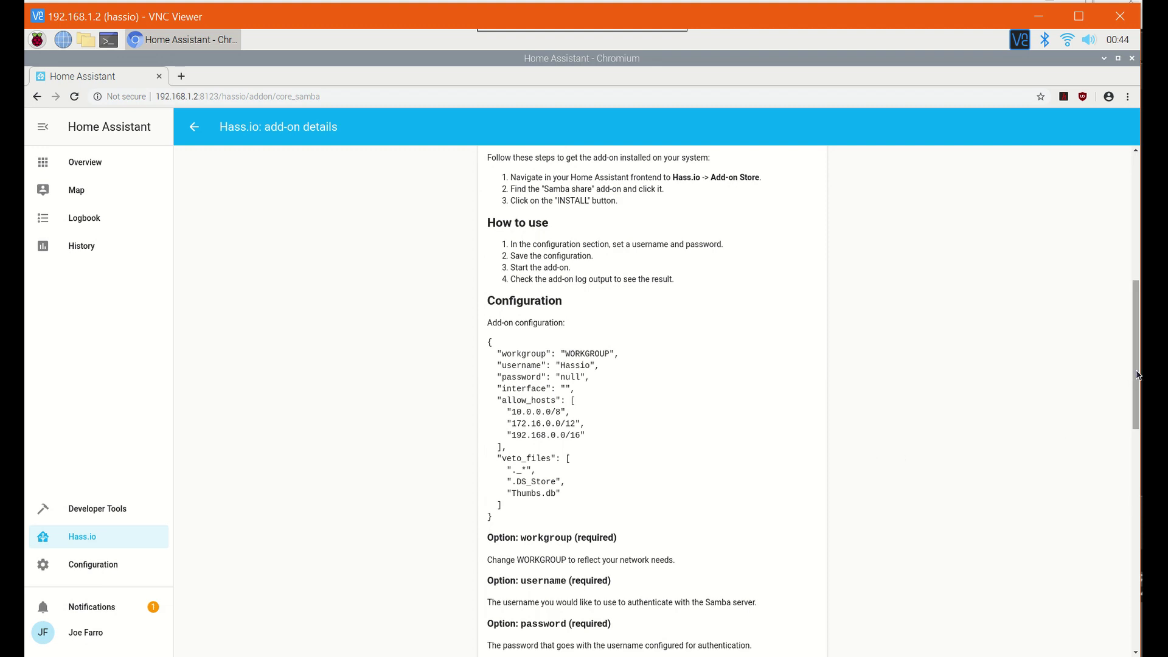
pyautogui.moveTo(1134, 383); pyautogui.dragTo(1136, 559)
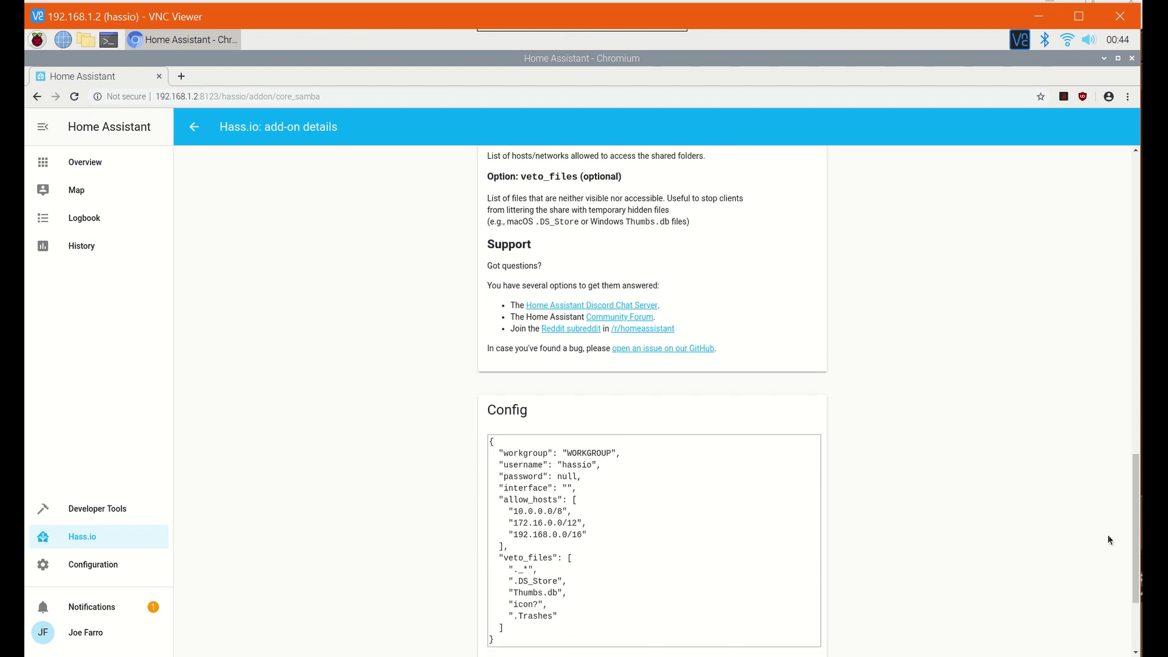
pyautogui.scroll(-1, 621, 464)
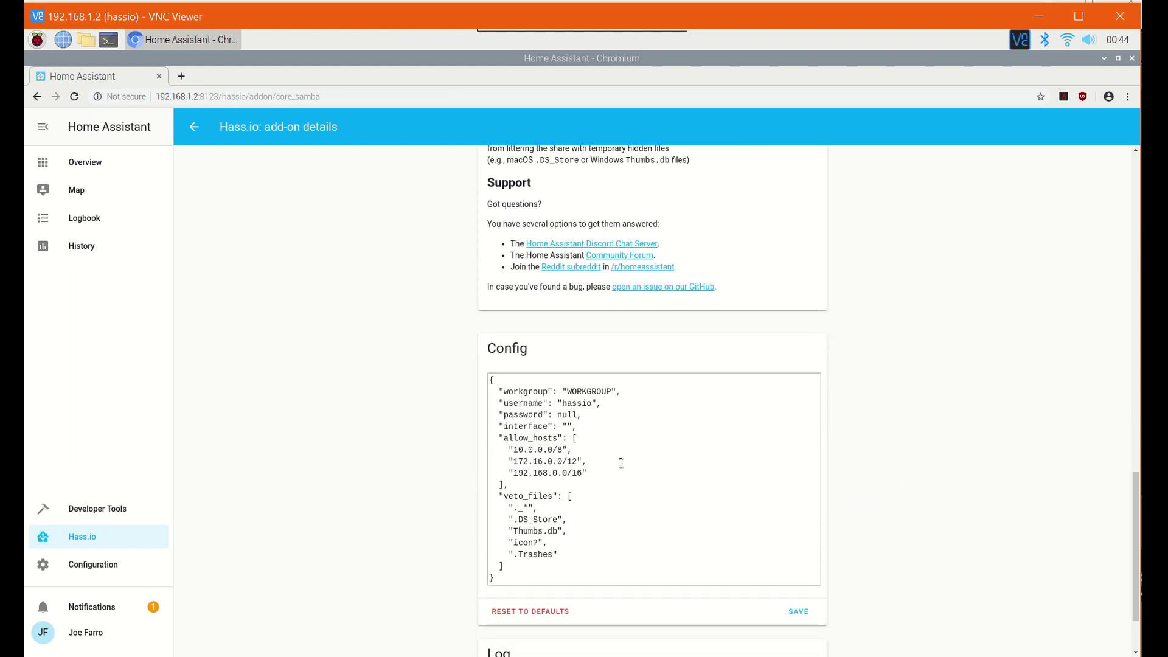
pyautogui.scroll(-1, 624, 453)
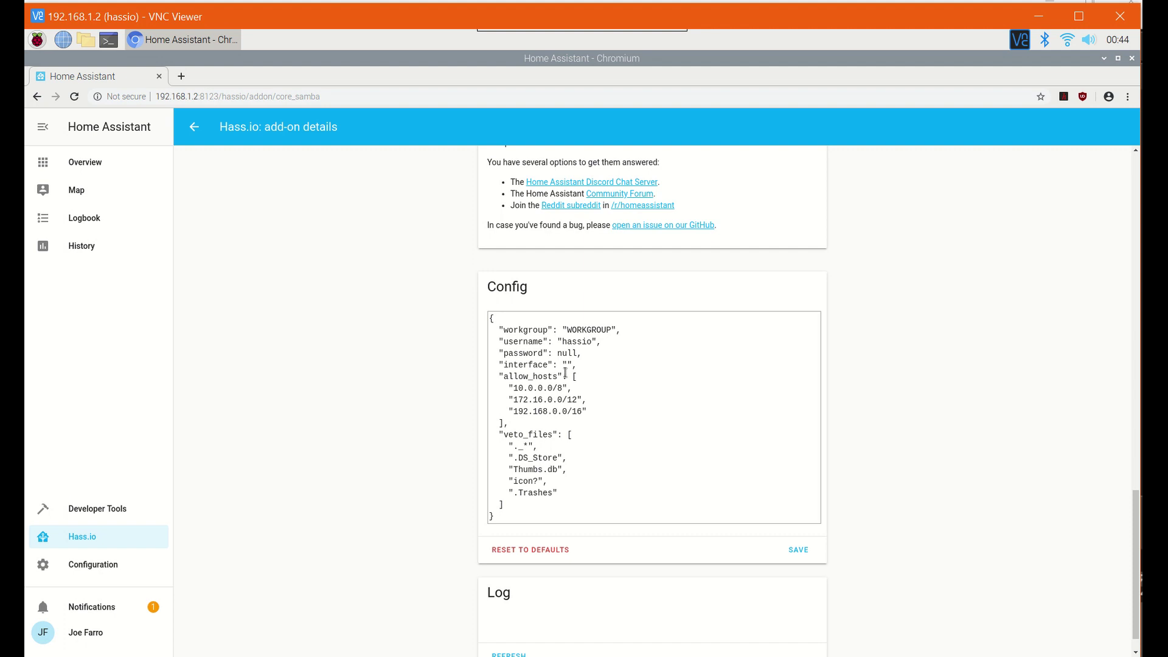
pyautogui.scroll(-1, 558, 453)
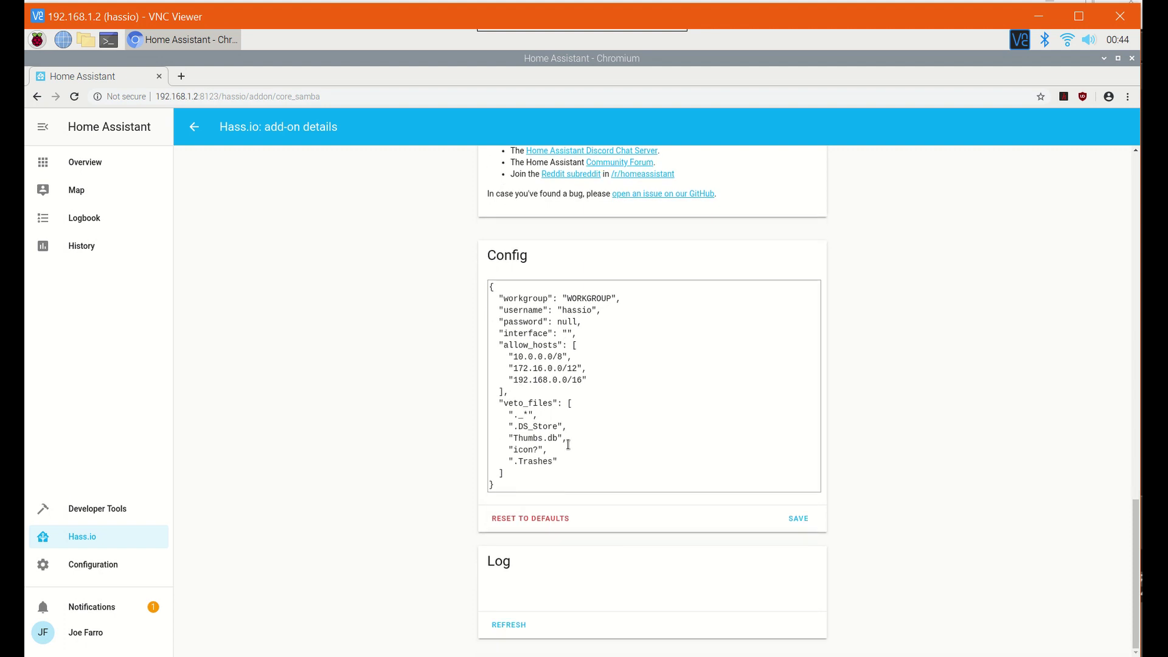
pyautogui.click(504, 627)
pyautogui.doubleClick(577, 308)
pyautogui.write('admin')
pyautogui.doubleClick(567, 320)
pyautogui.write('"')
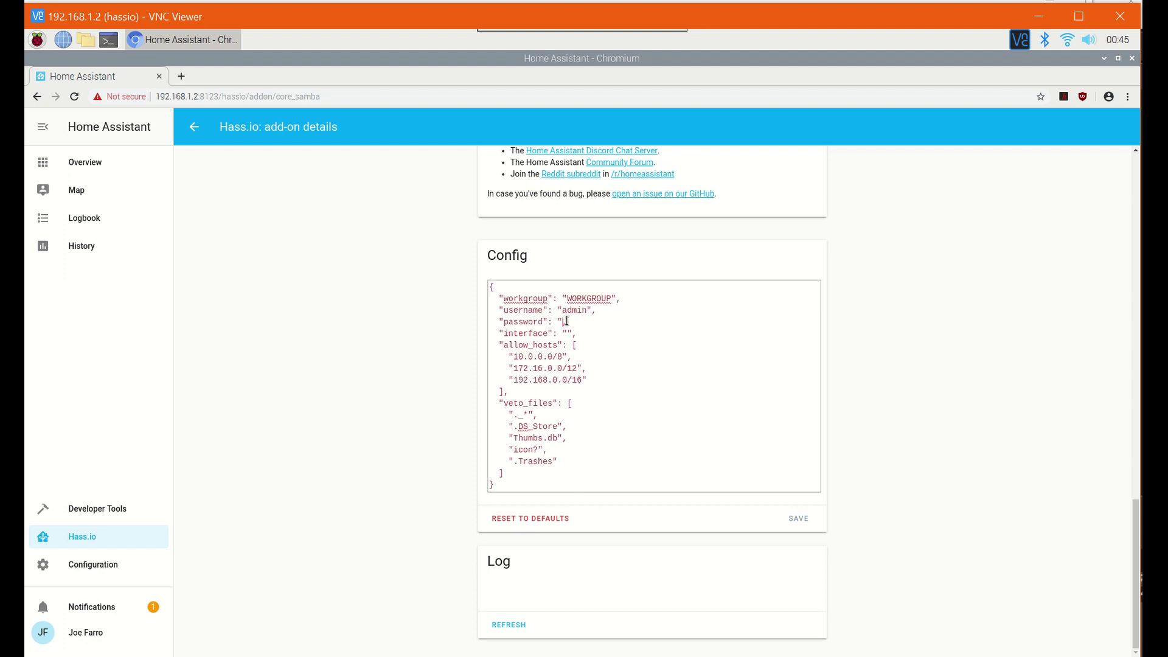
pyautogui.write('password",')
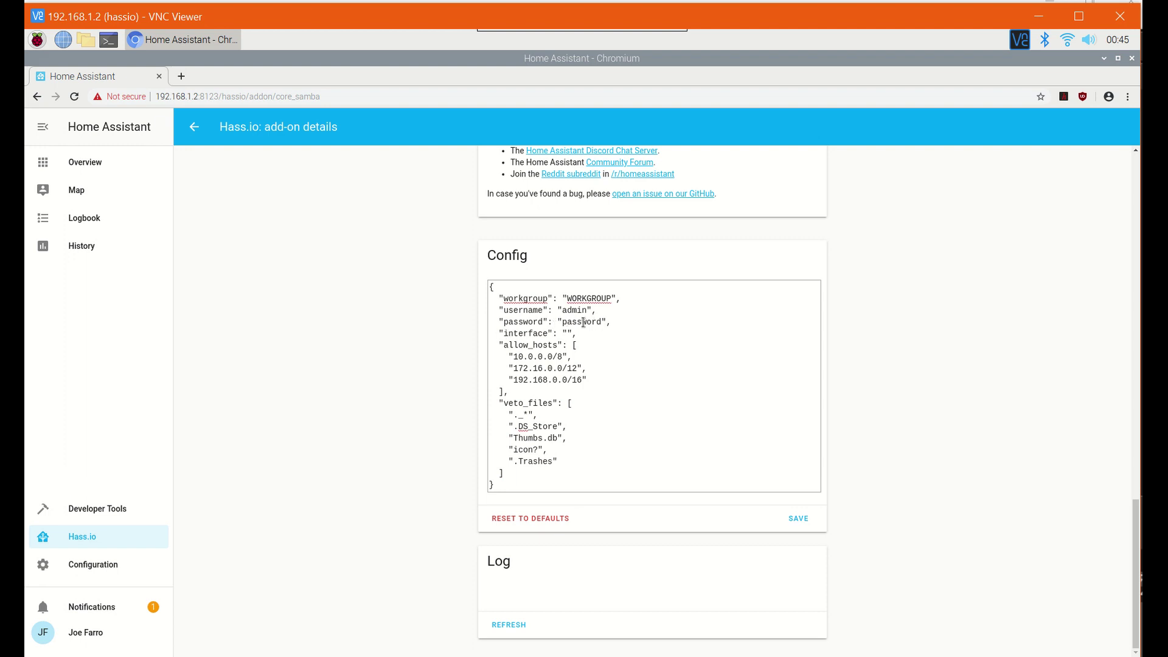
pyautogui.click(799, 521)
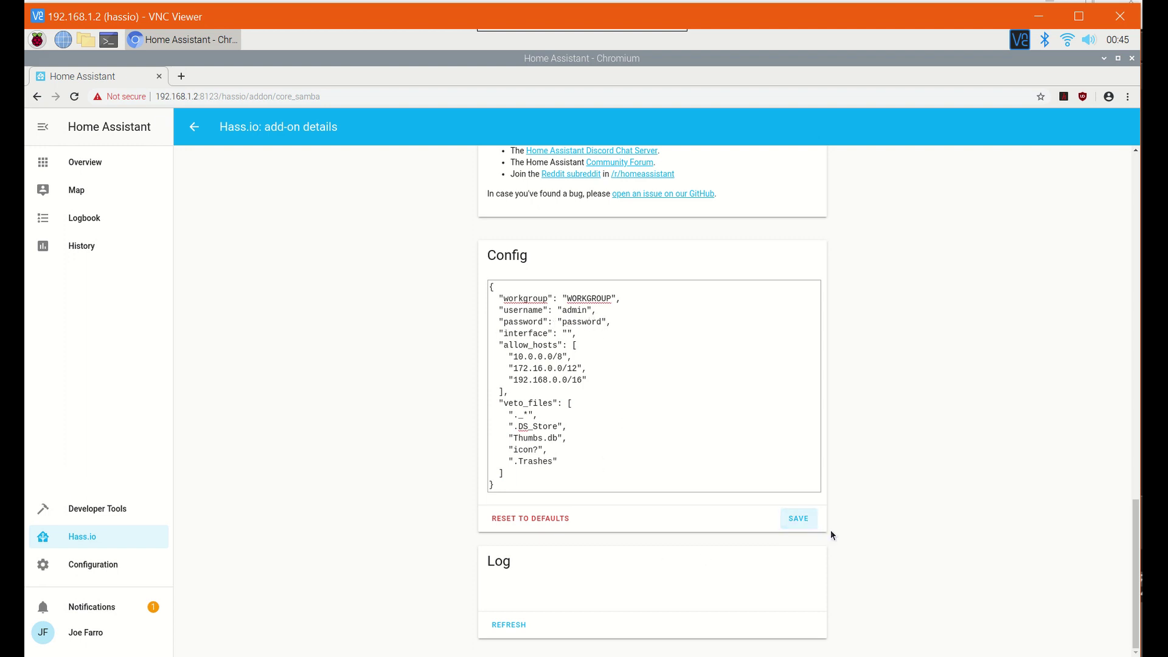
pyautogui.click(519, 637)
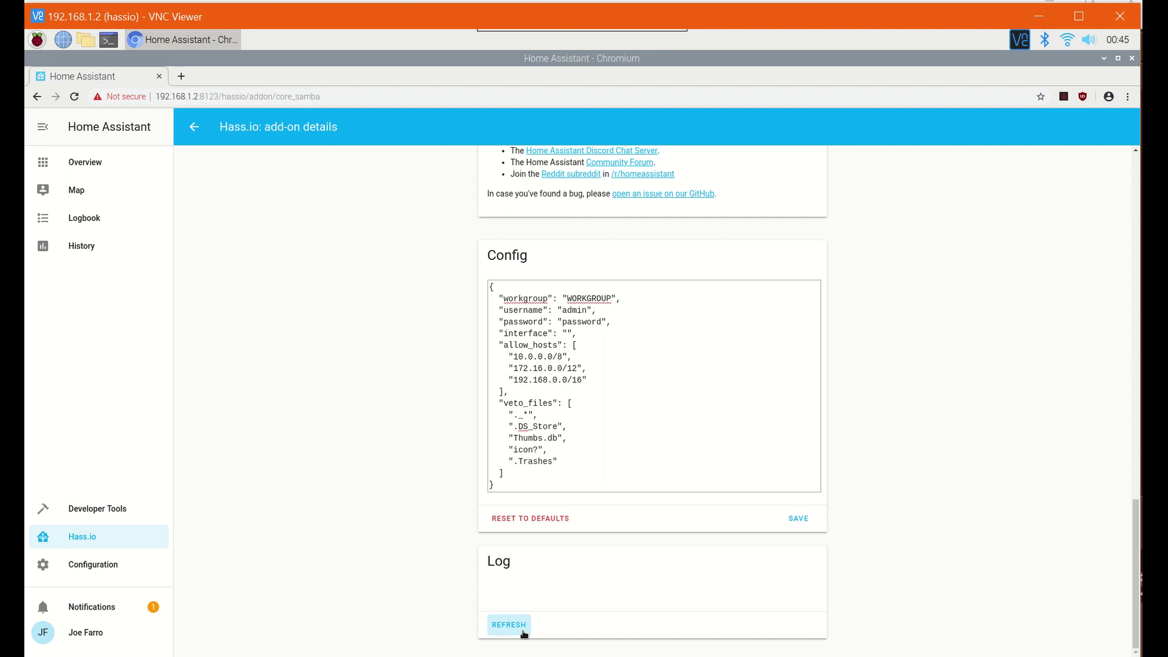
pyautogui.scroll(4, 720, 420)
# - Start the Samba share add-on and scroll through its page to review the Config
pyautogui.scroll(12, 718, 423)
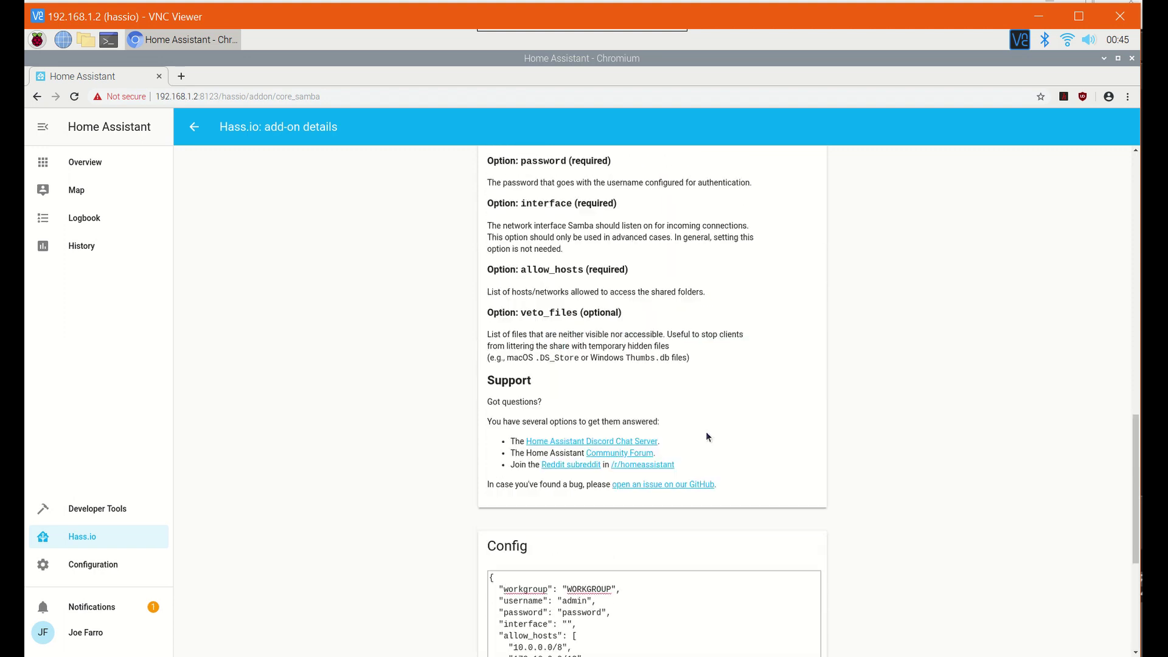
pyautogui.scroll(10, 693, 441)
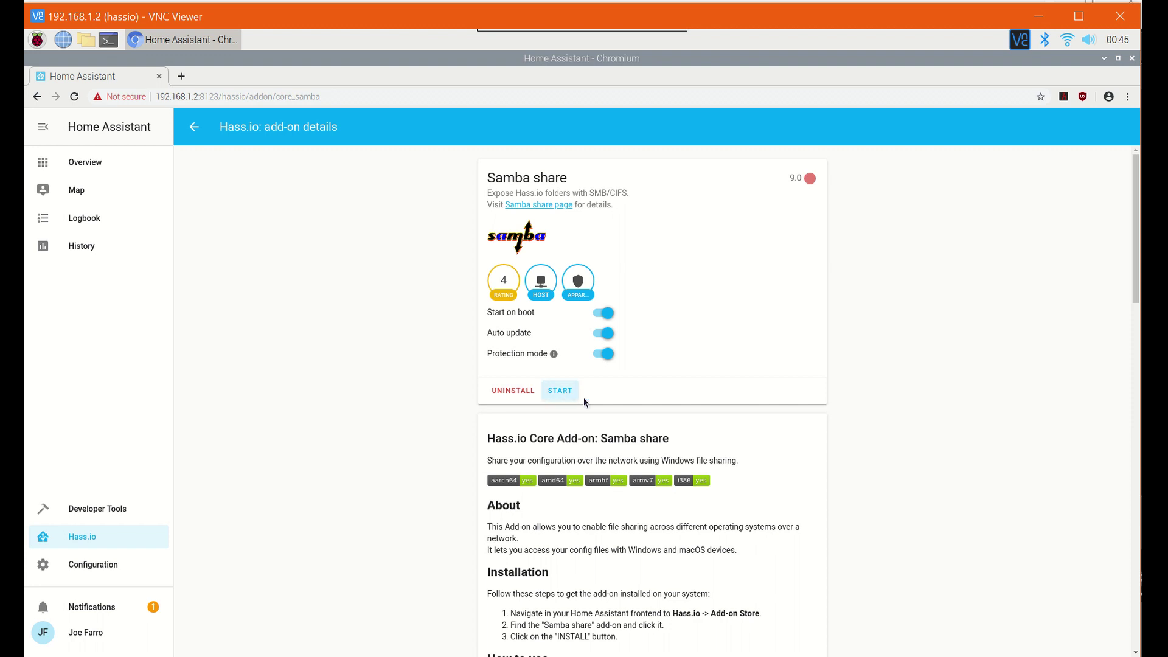
pyautogui.click(578, 395)
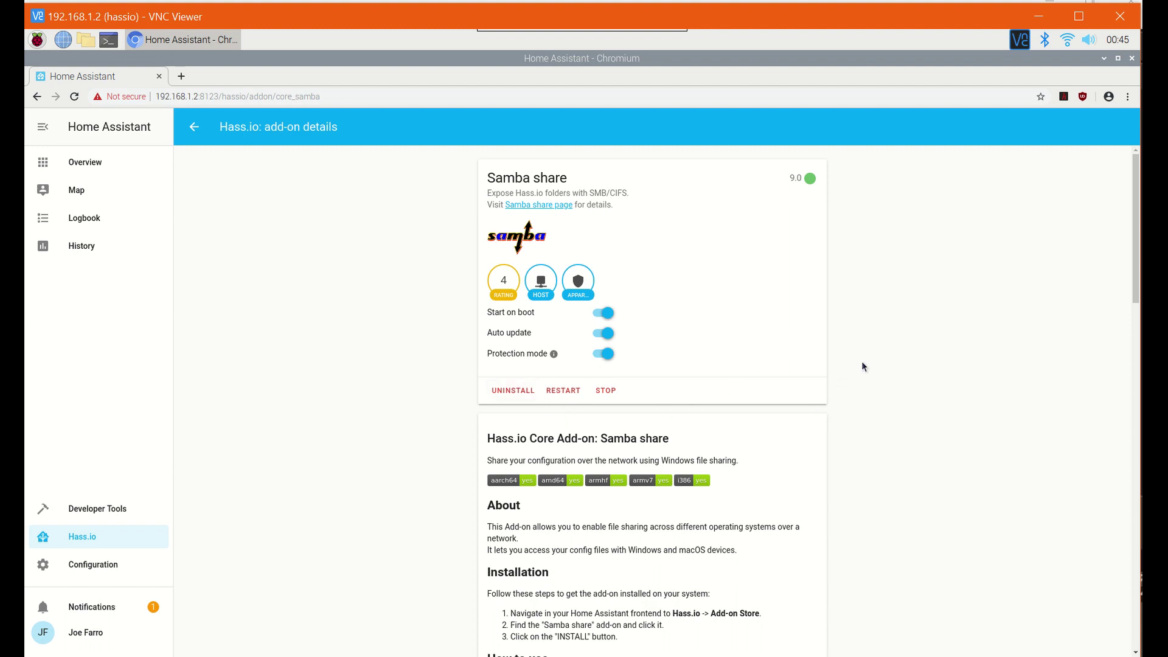
pyautogui.scroll(-12, 863, 366)
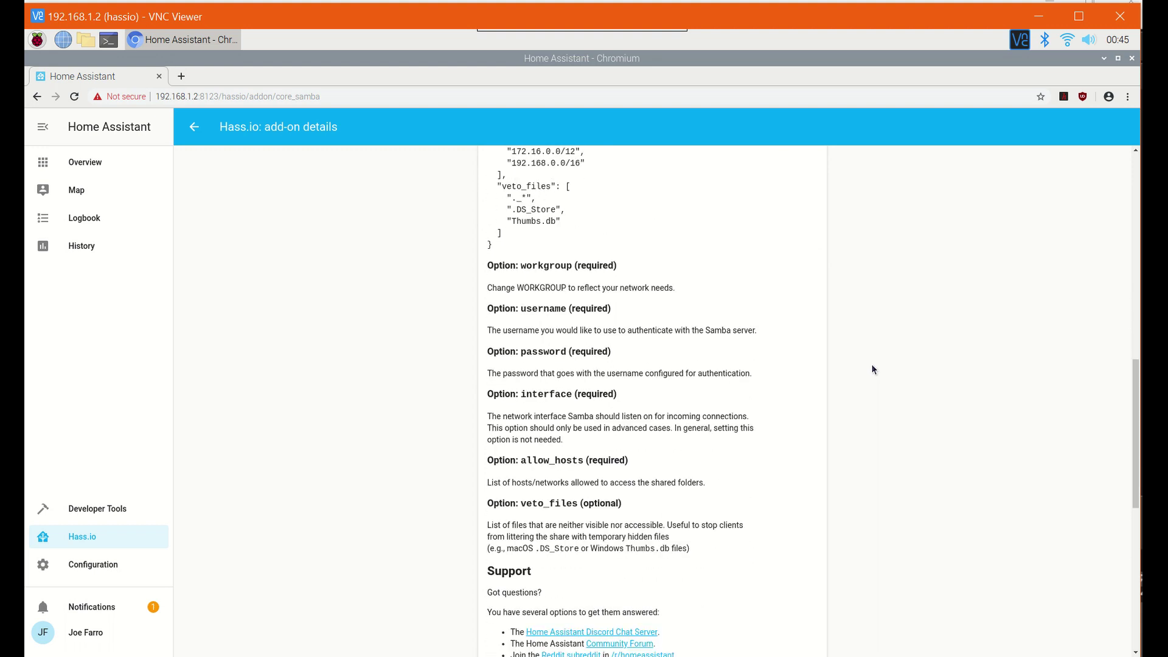
pyautogui.scroll(-5, 872, 365)
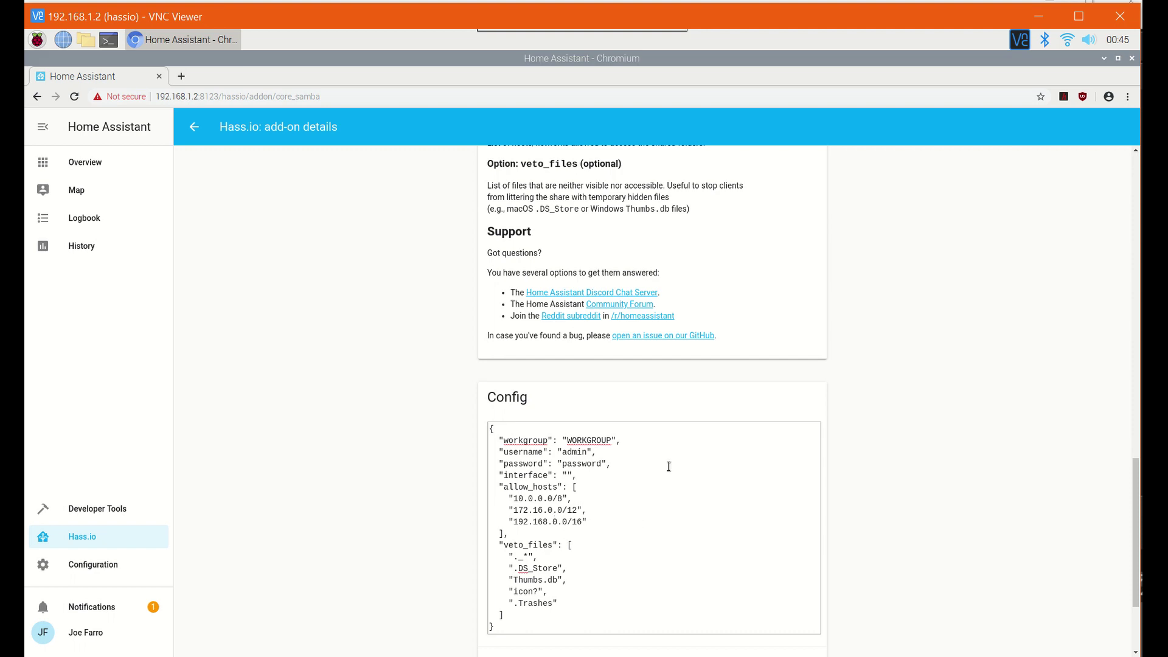
pyautogui.scroll(10, 666, 471)
pyautogui.scroll(12, 665, 473)
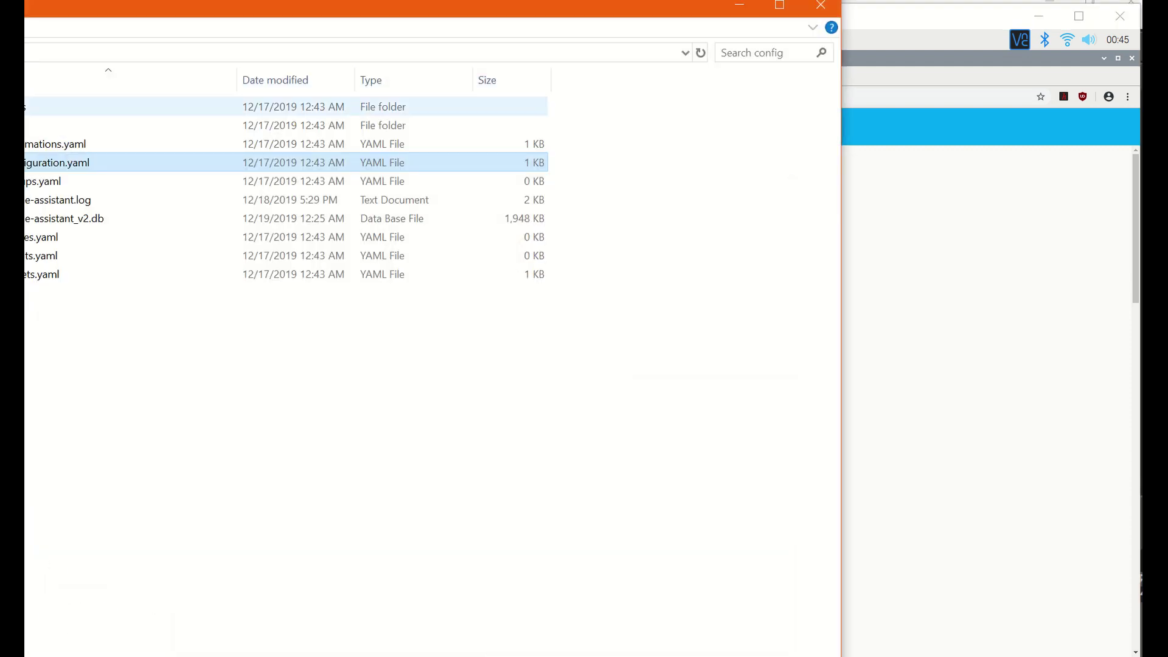
# - Navigate up to \\192.168.1.2 and open the Pi's config shared folder
pyautogui.moveTo(426, 9); pyautogui.dragTo(291, 107)
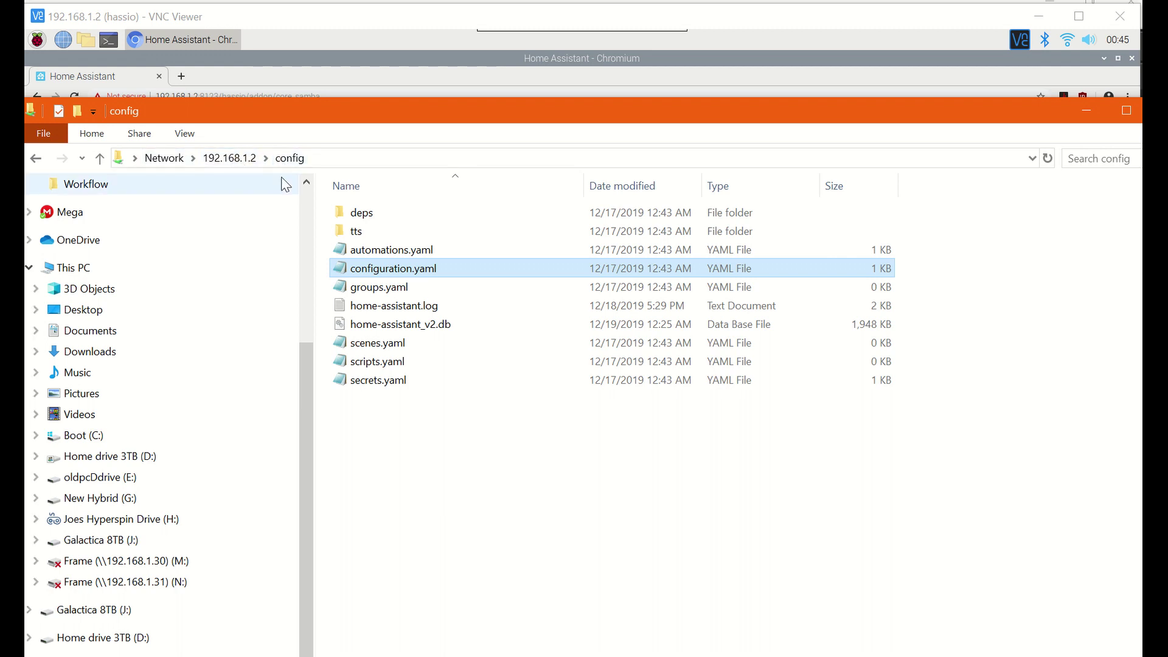
pyautogui.click(249, 160)
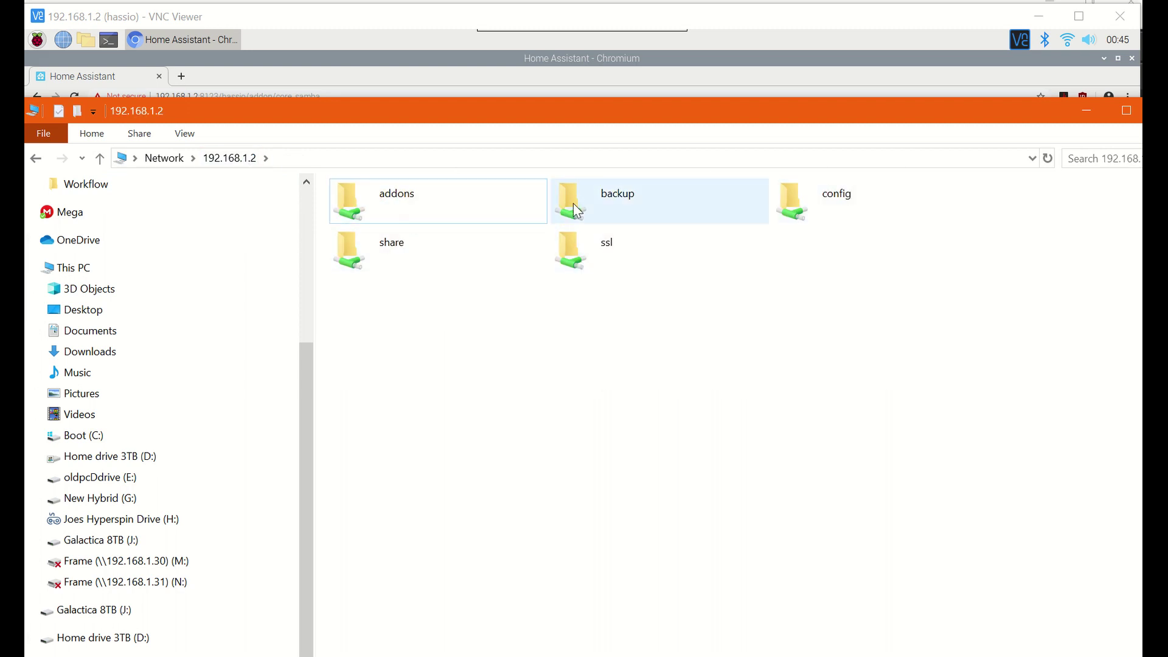
pyautogui.click(819, 210)
pyautogui.doubleClick(819, 210)
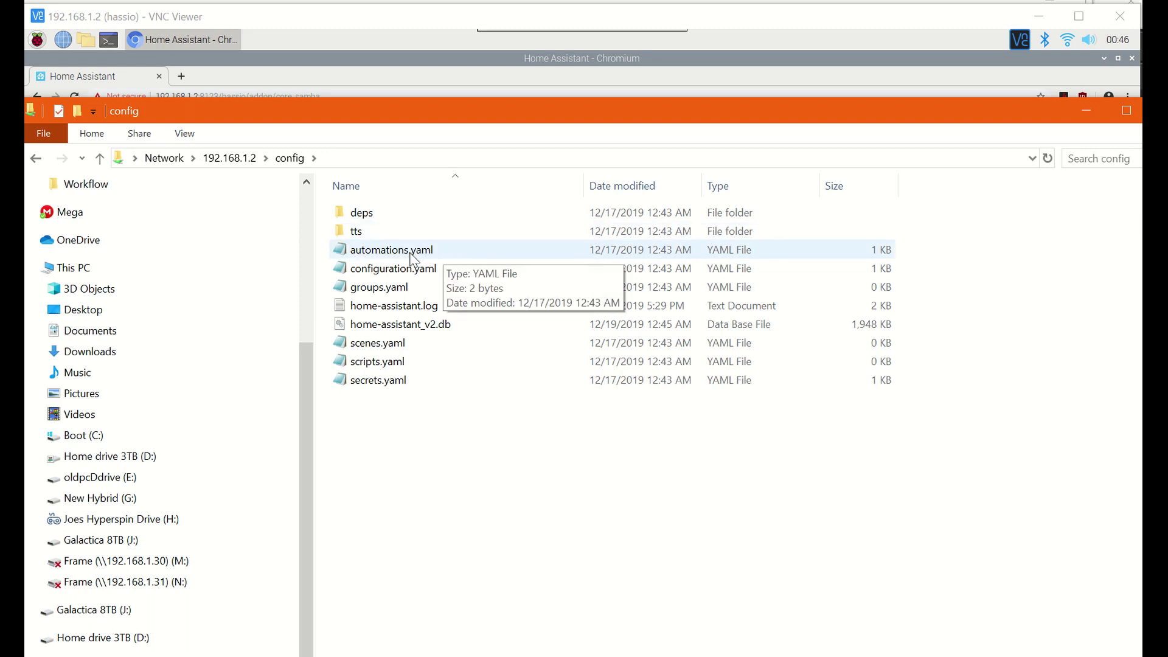
# - Open configuration.yaml in Notepad, review its four include lines, then close it
pyautogui.doubleClick(420, 274)
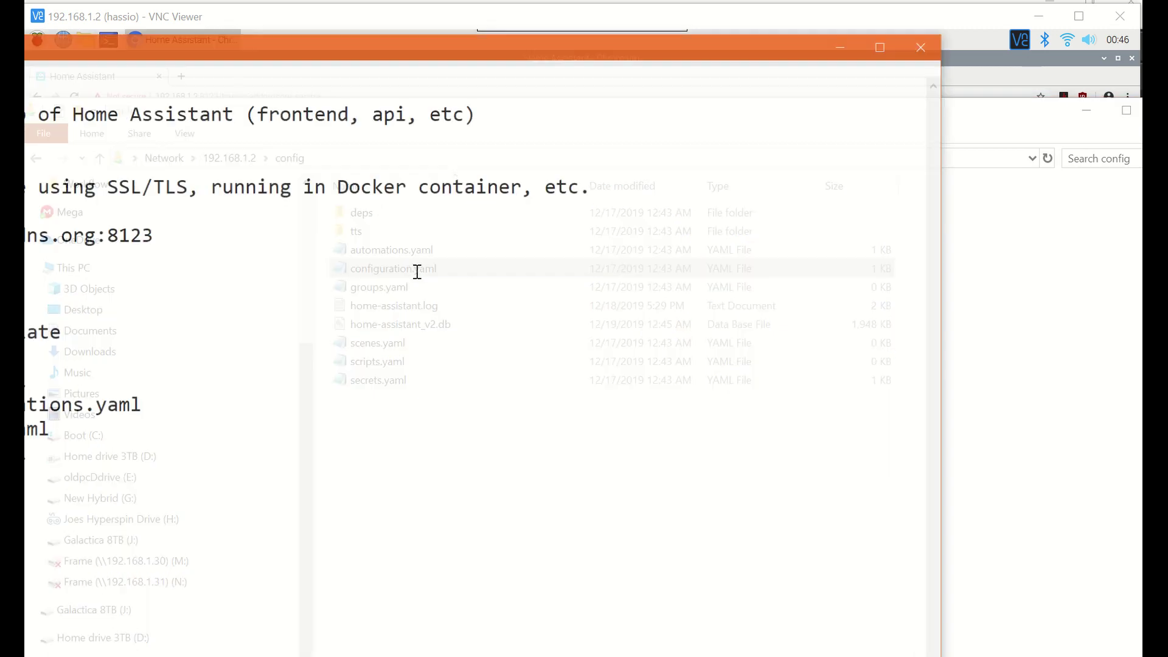
pyautogui.doubleClick(231, 52)
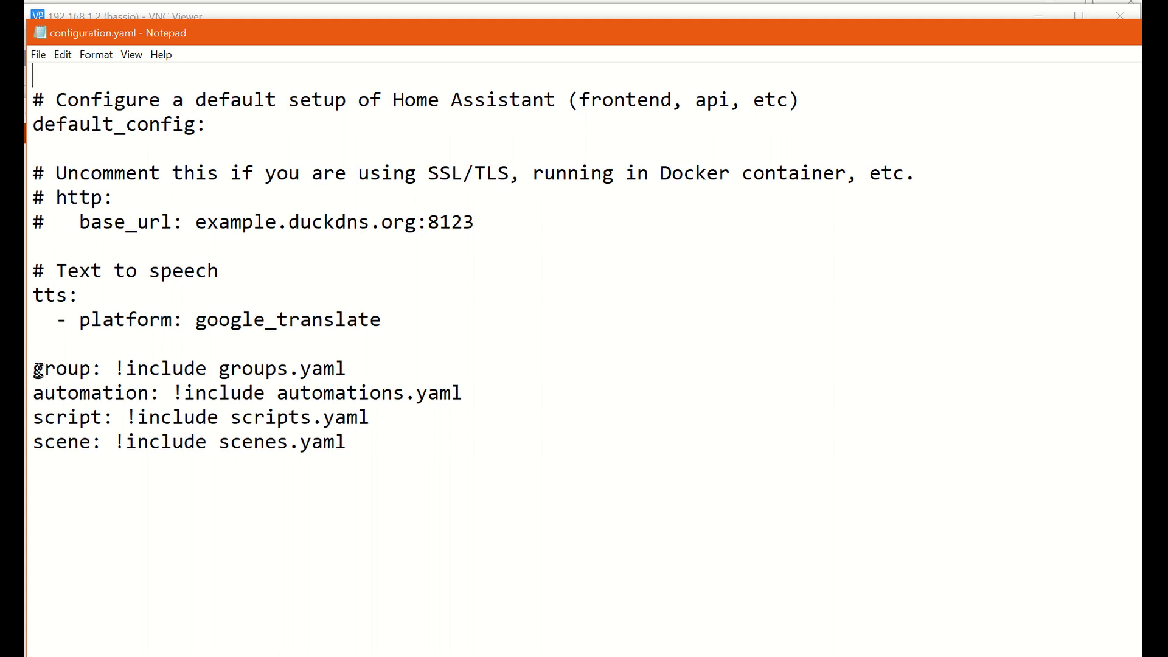
pyautogui.moveTo(37, 370)
pyautogui.mouseDown()
pyautogui.moveTo(347, 417)
pyautogui.moveTo(359, 446)
pyautogui.moveTo(104, 442)
pyautogui.moveTo(33, 369)
pyautogui.mouseUp()
pyautogui.click(365, 448)
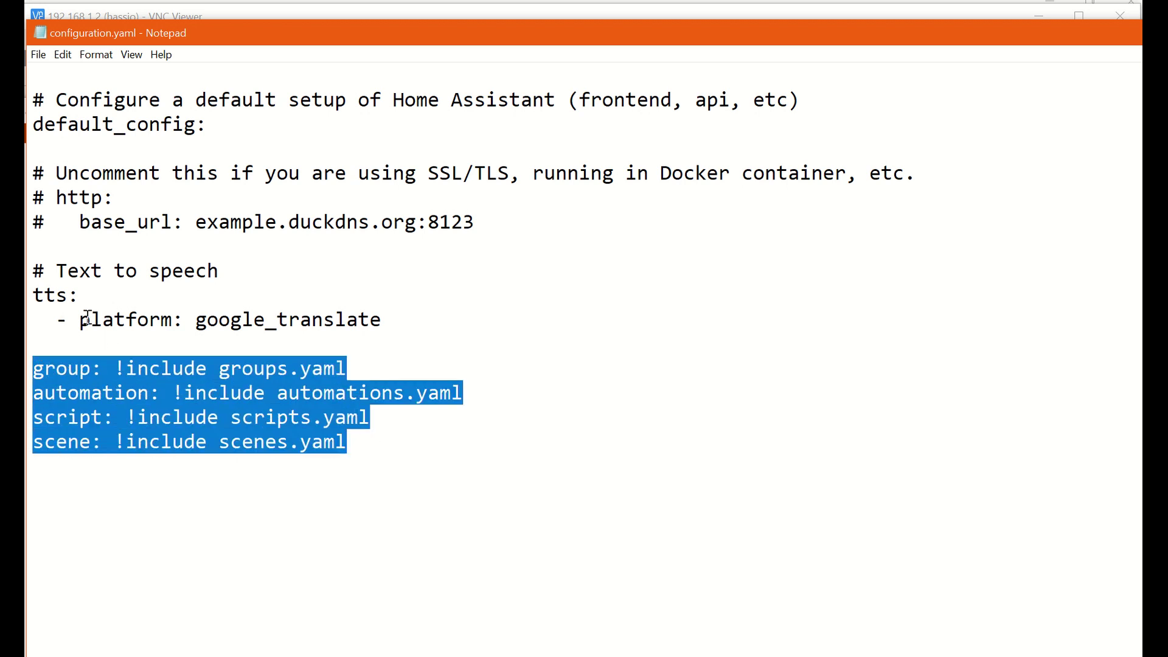
pyautogui.moveTo(709, 38); pyautogui.dragTo(317, 220)
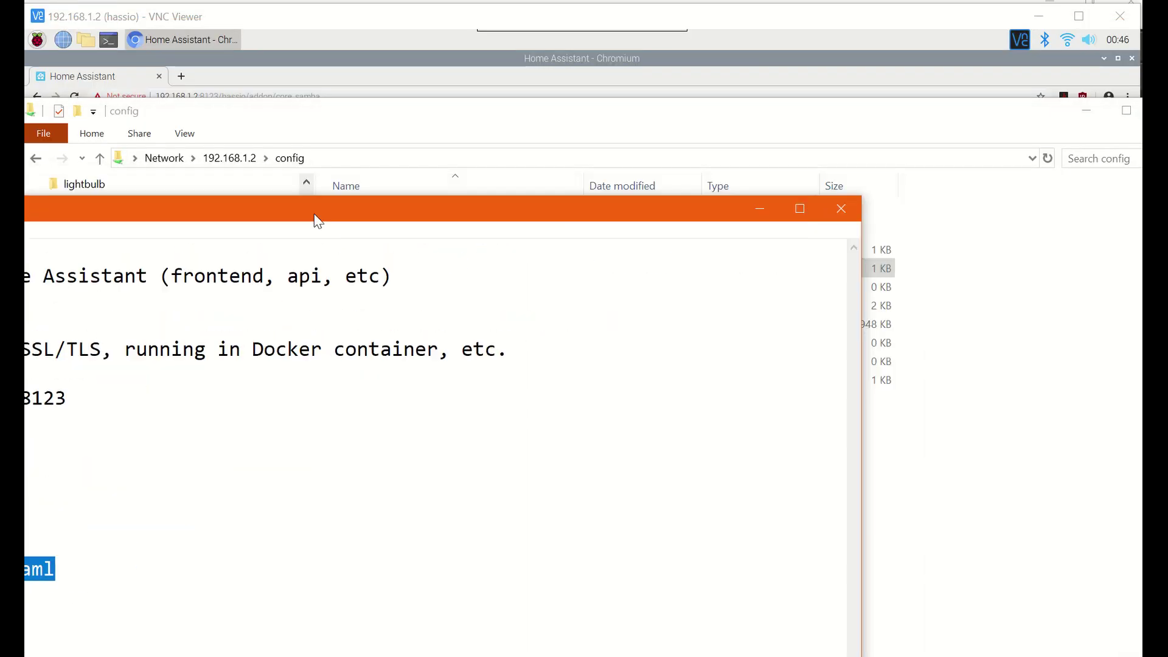
pyautogui.click(759, 208)
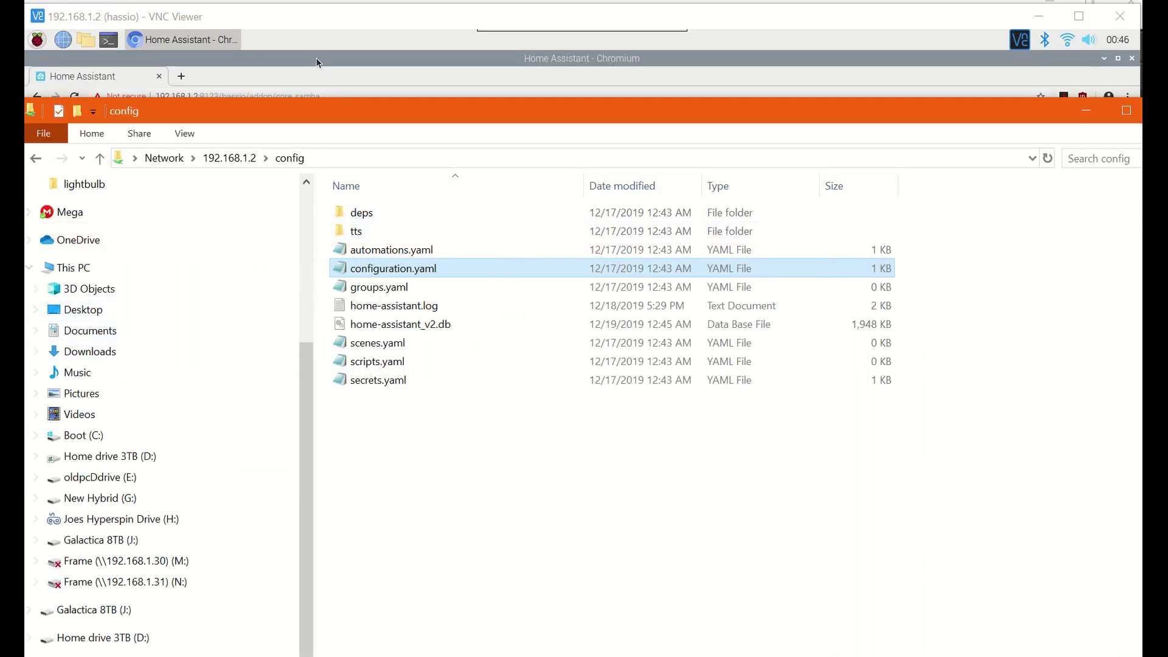
pyautogui.moveTo(424, 112); pyautogui.dragTo(122, 213)
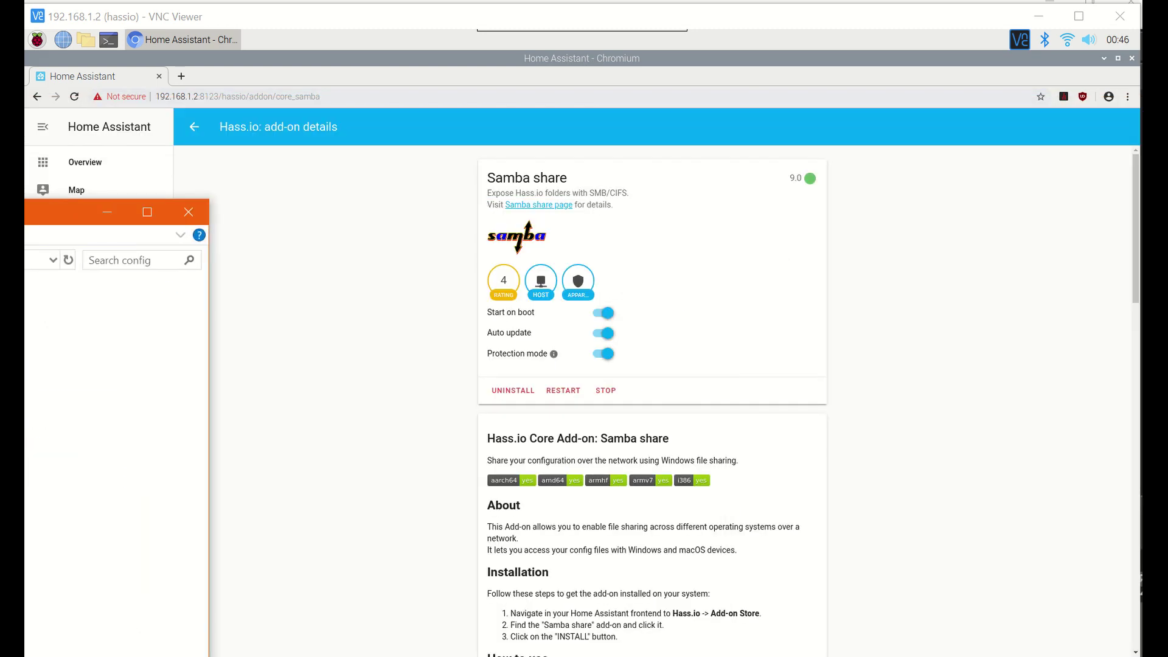
# - Close File Explorer and go to the Hass.io add-ons dashboard in Home Assistant
pyautogui.click(188, 212)
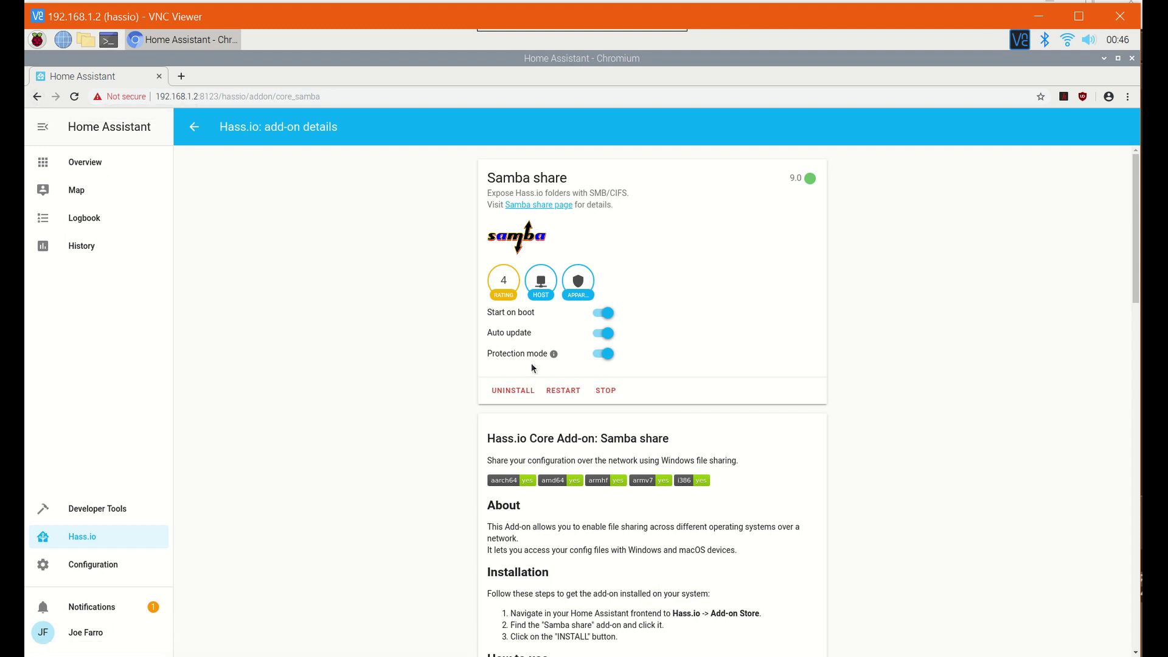
pyautogui.click(83, 163)
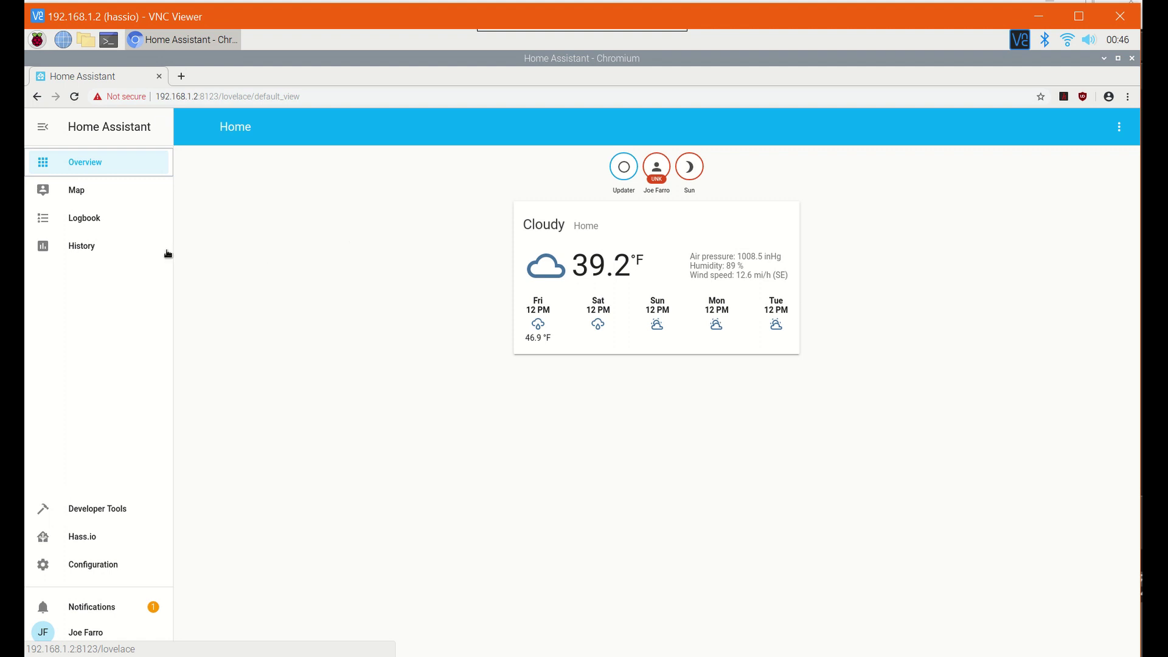
pyautogui.click(79, 545)
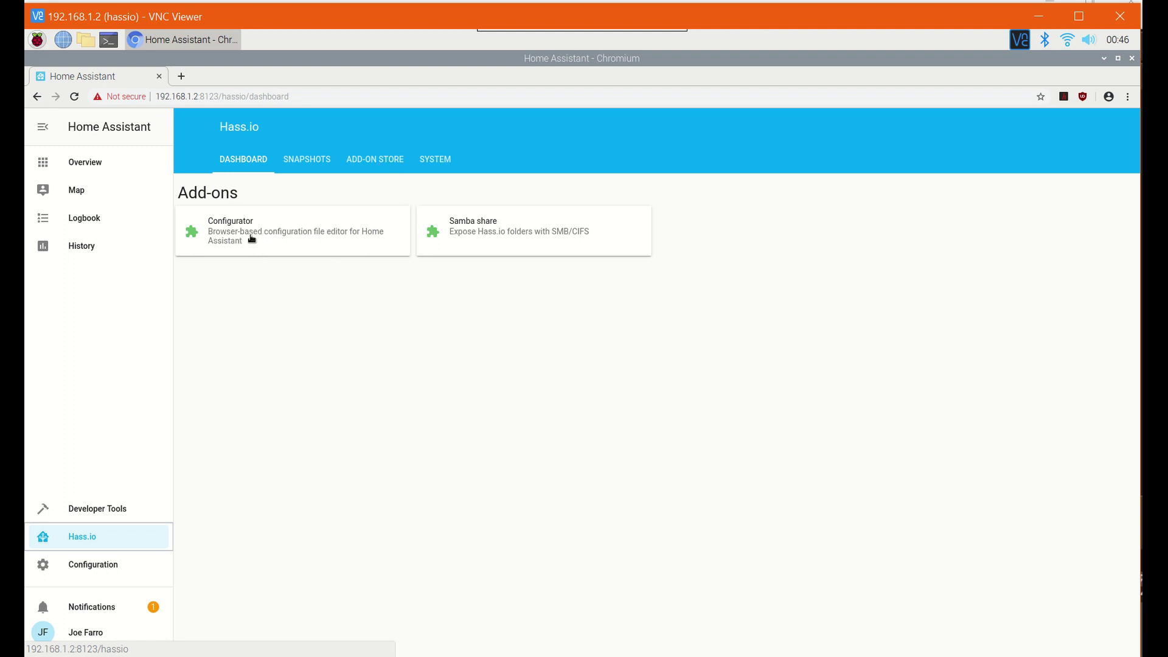
# - Turn on Show in sidebar for the Configurator add-on and open Configurator from the sidebar
pyautogui.click(240, 245)
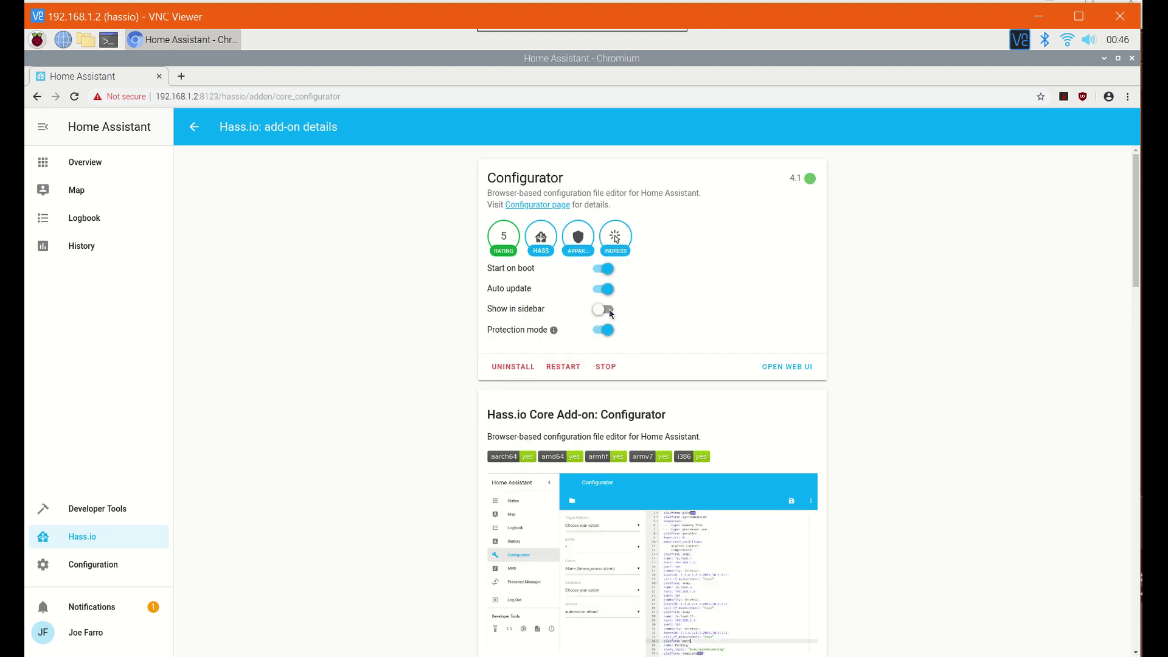
pyautogui.click(609, 309)
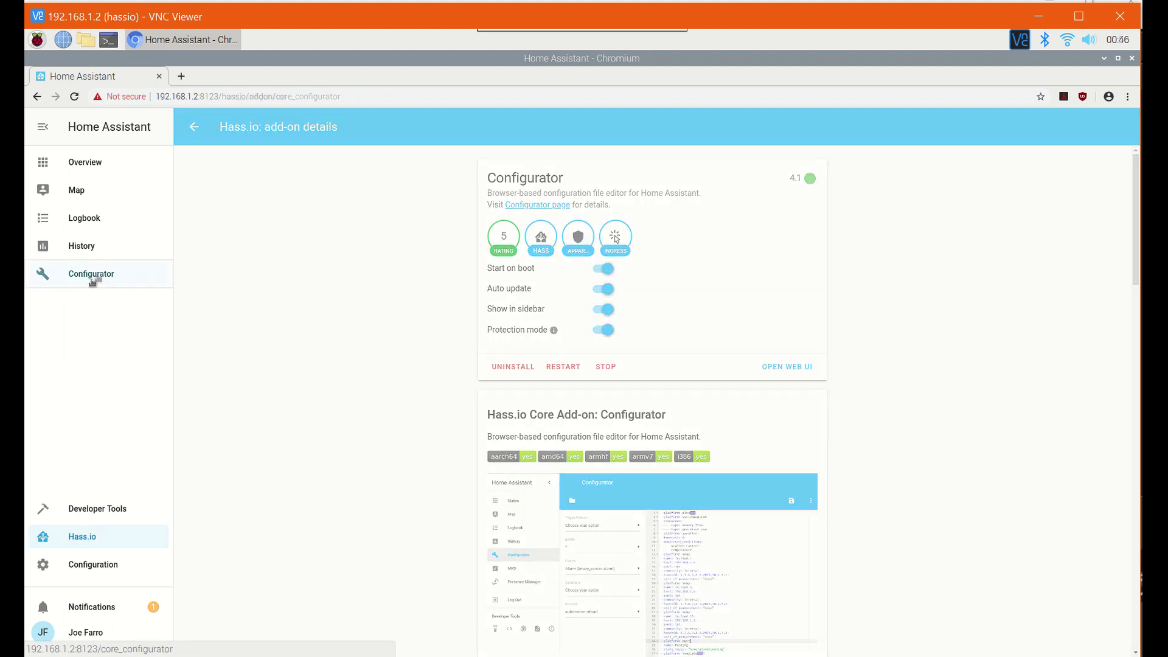
pyautogui.click(97, 277)
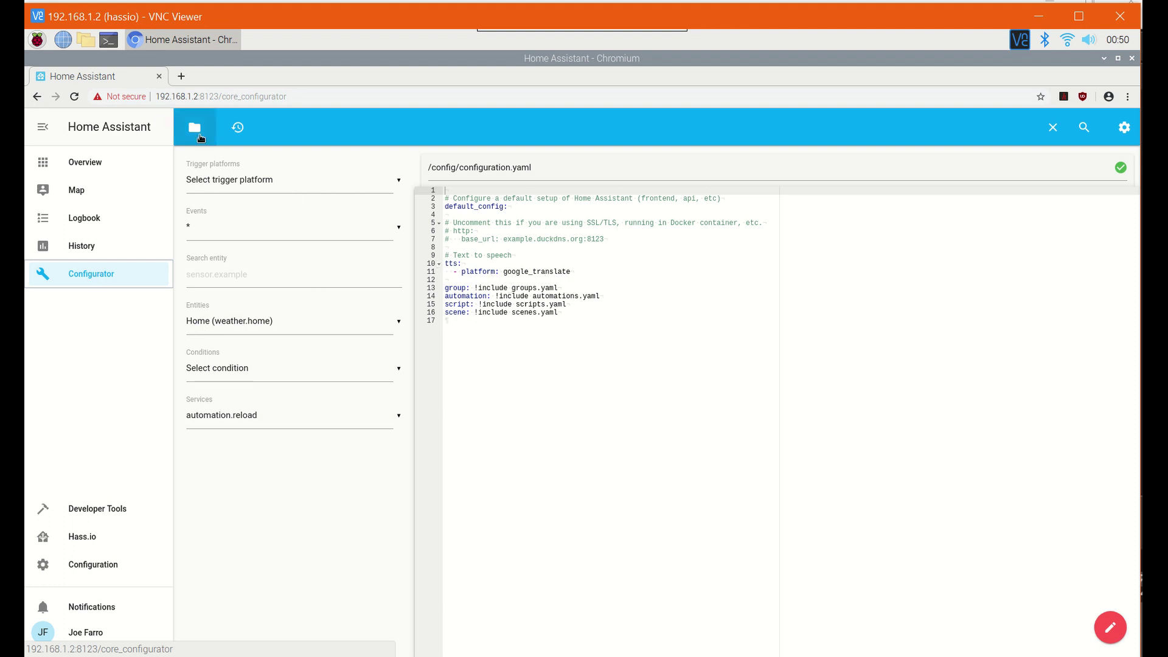
pyautogui.click(200, 135)
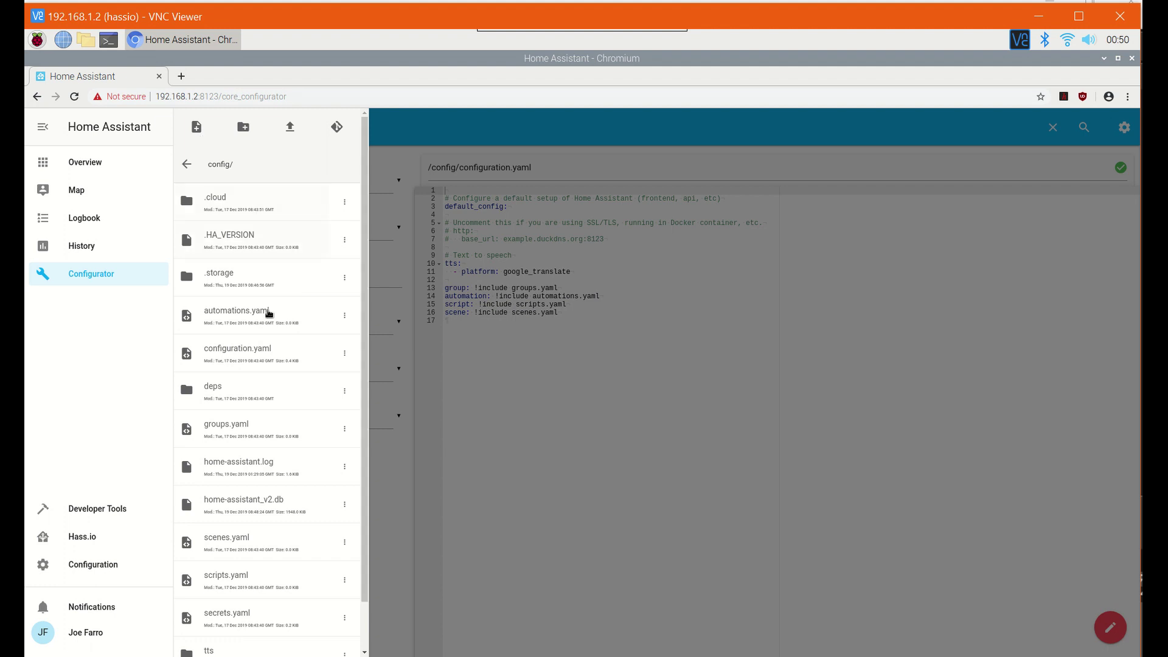
pyautogui.scroll(-1, 243, 456)
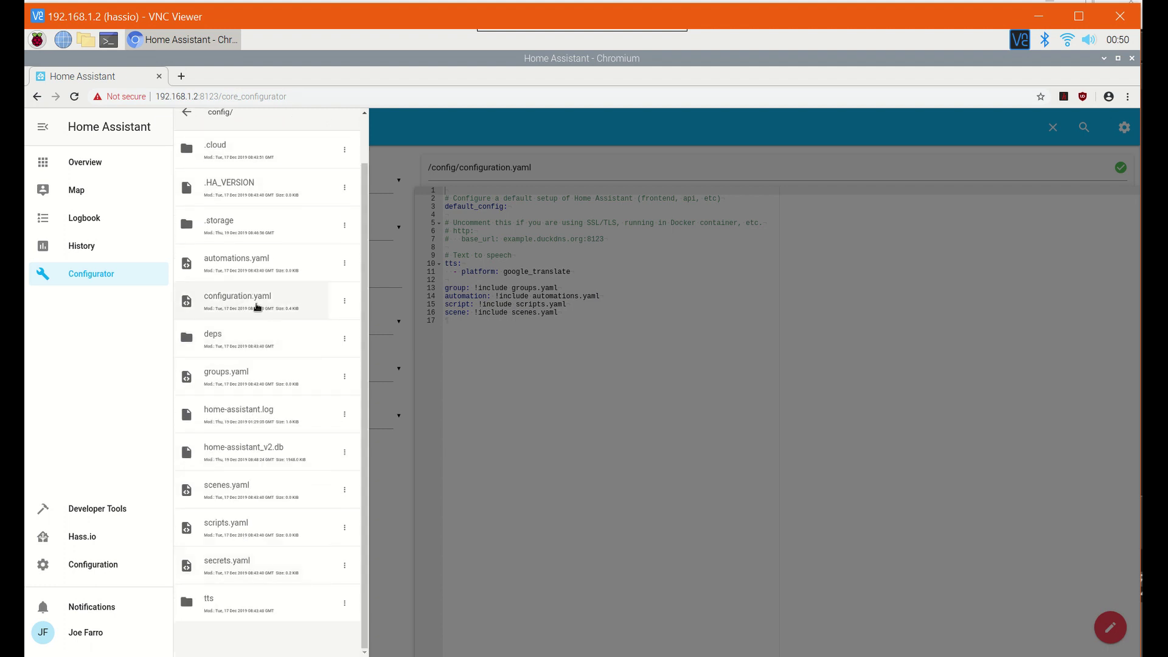
pyautogui.click(608, 363)
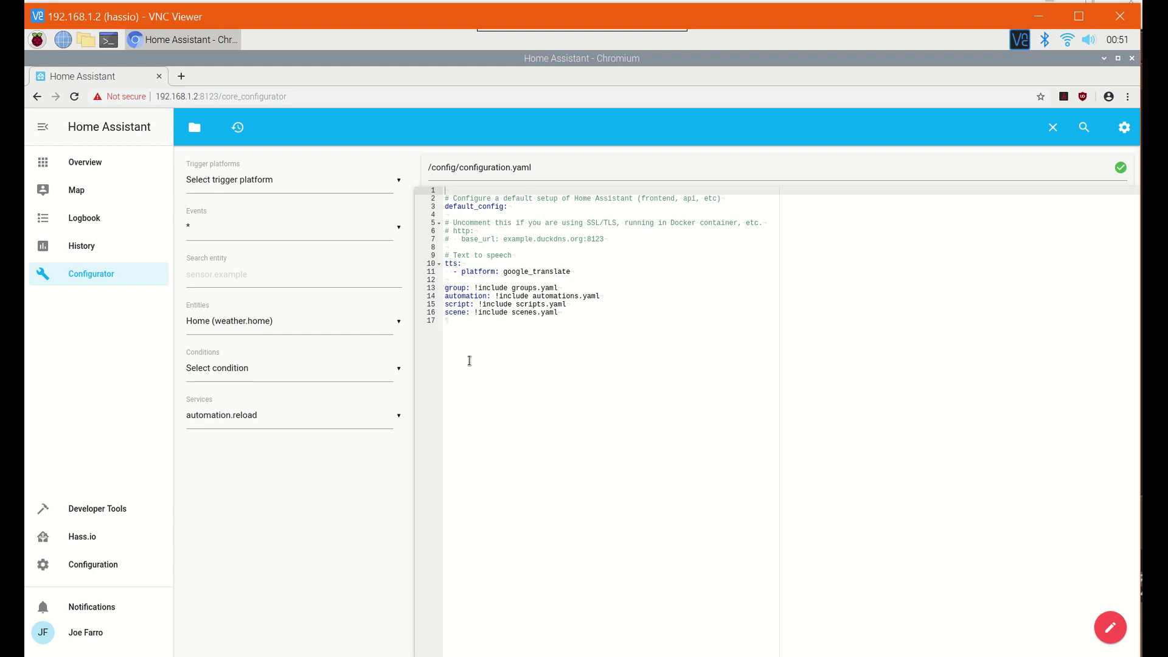
# - Open the Hass.io SYSTEM tab with supervisor, host details and the system log
pyautogui.click(80, 545)
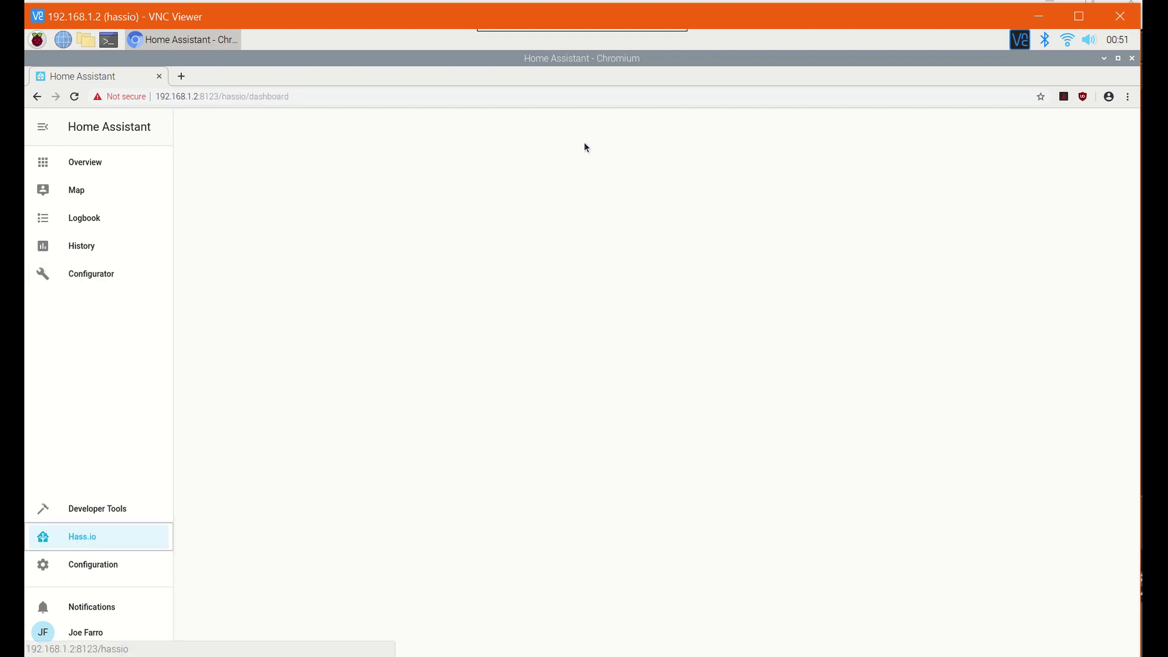
pyautogui.click(440, 158)
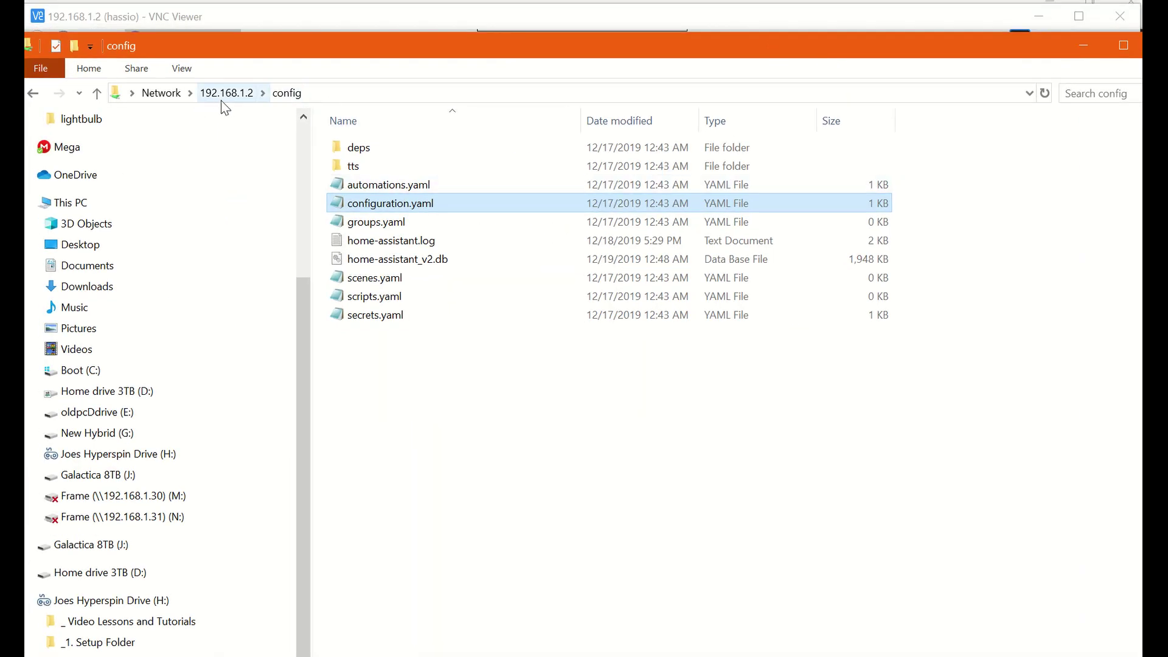
# - Open configuration.yaml from the network share in Notepad, then close it
pyautogui.doubleClick(380, 209)
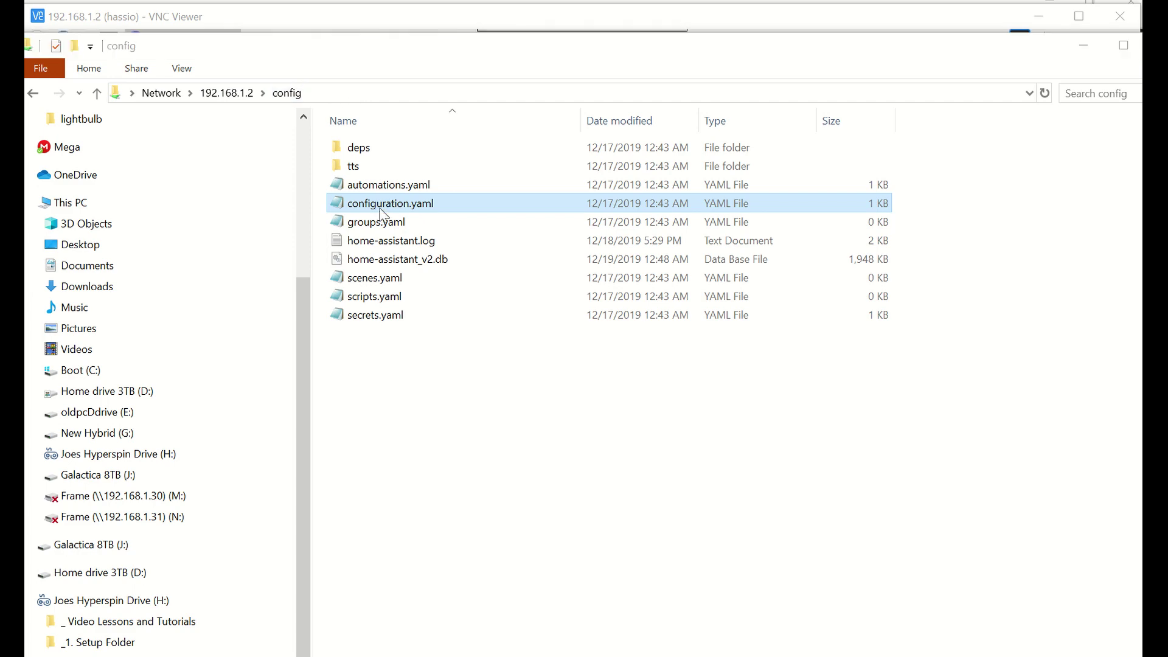
pyautogui.moveTo(700, 164); pyautogui.dragTo(676, 45)
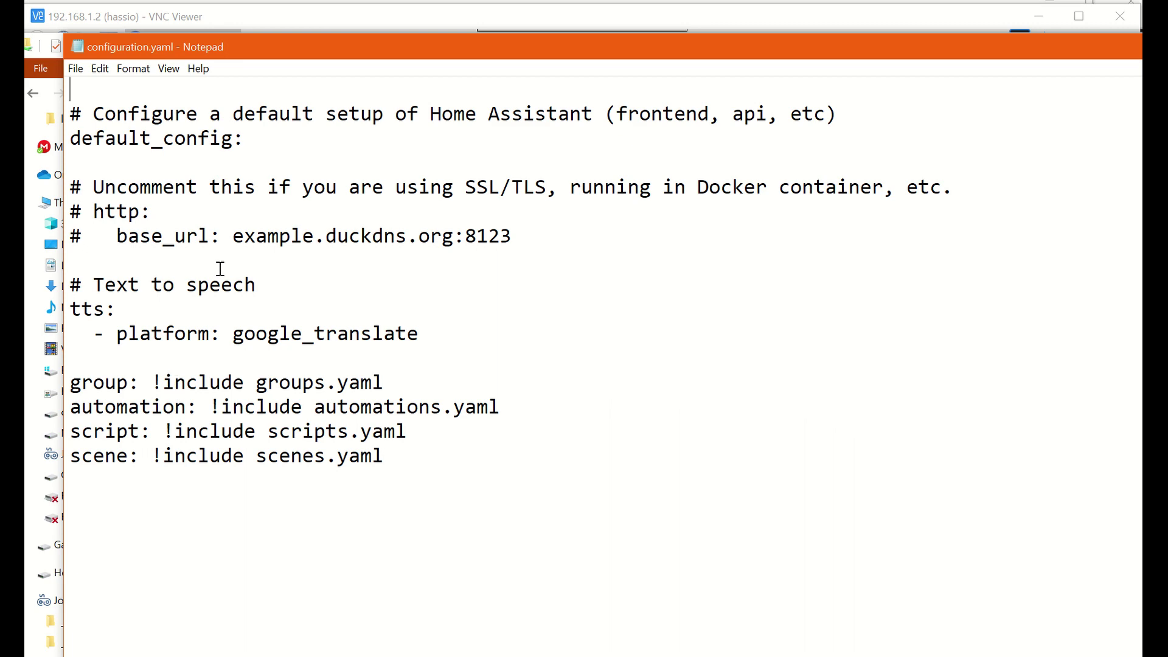
pyautogui.moveTo(357, 49); pyautogui.dragTo(183, 409)
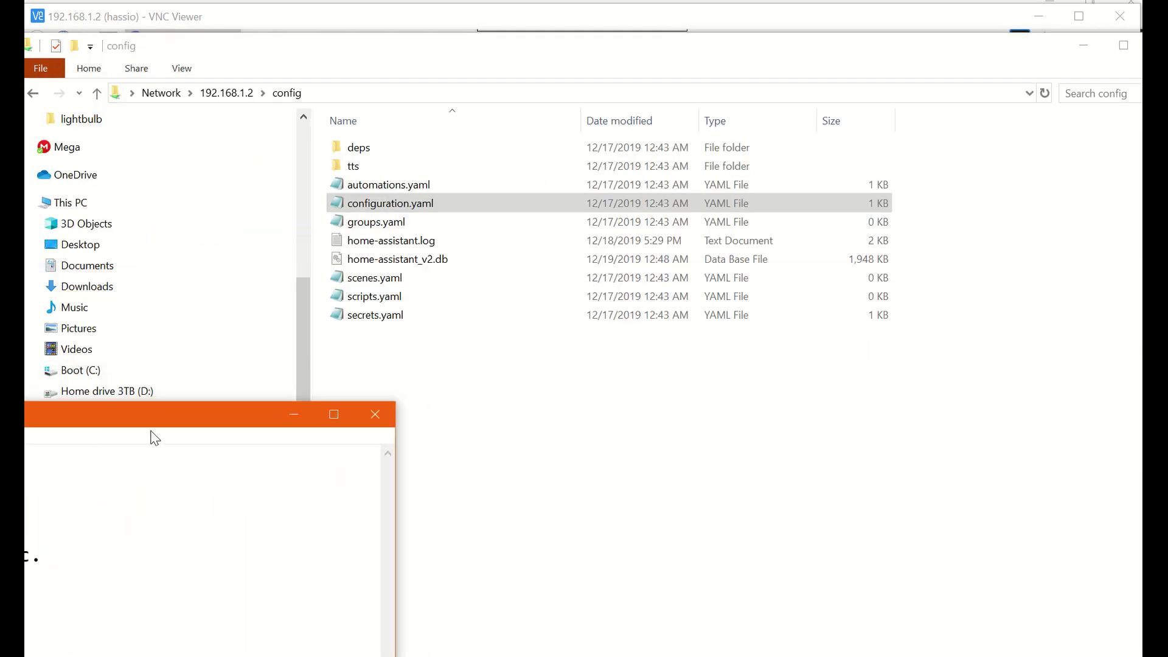
pyautogui.click(383, 416)
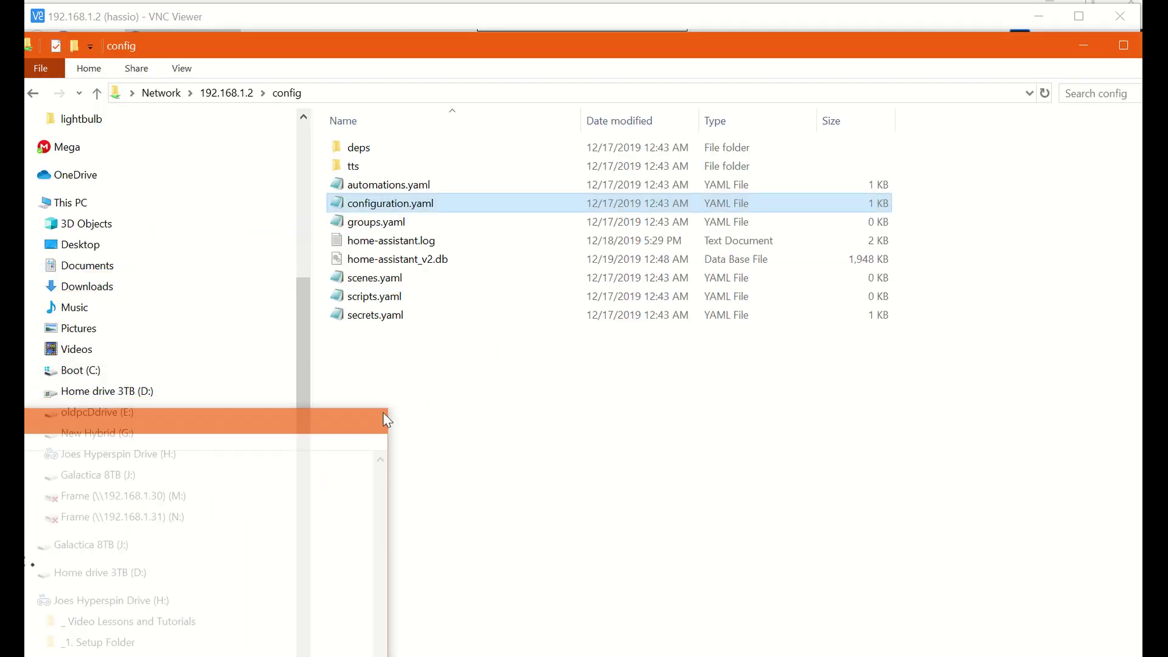
# - Open home-assistant.log from the share, move its window aside, and return to Home Assistant
pyautogui.doubleClick(388, 242)
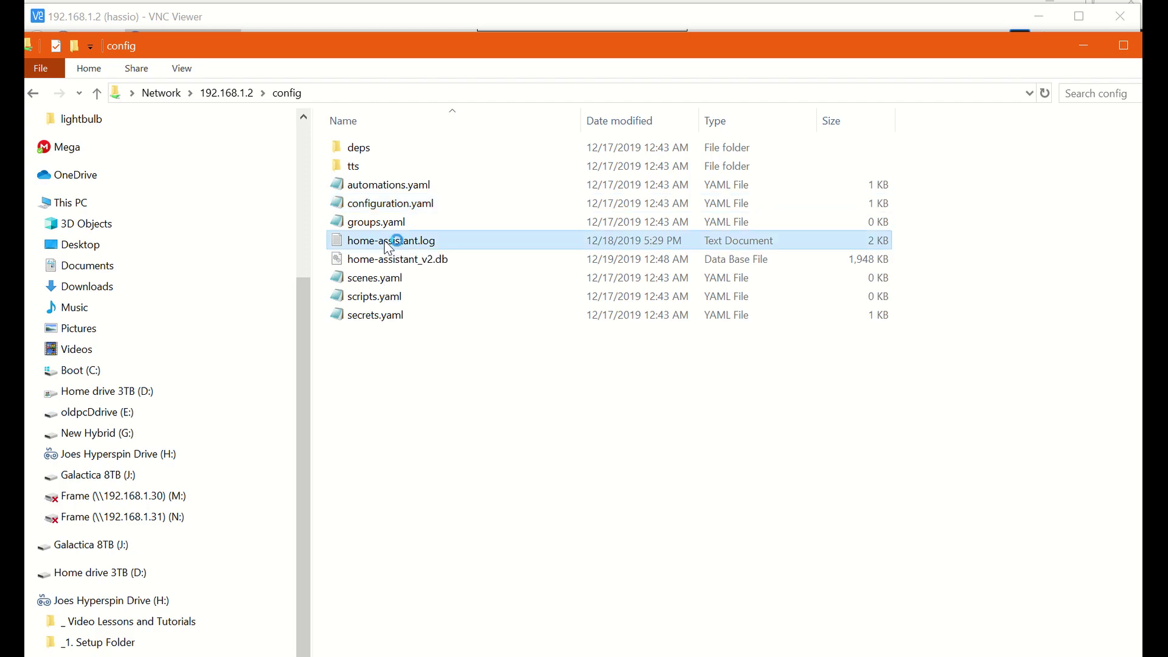
pyautogui.press('super+shift+Right')
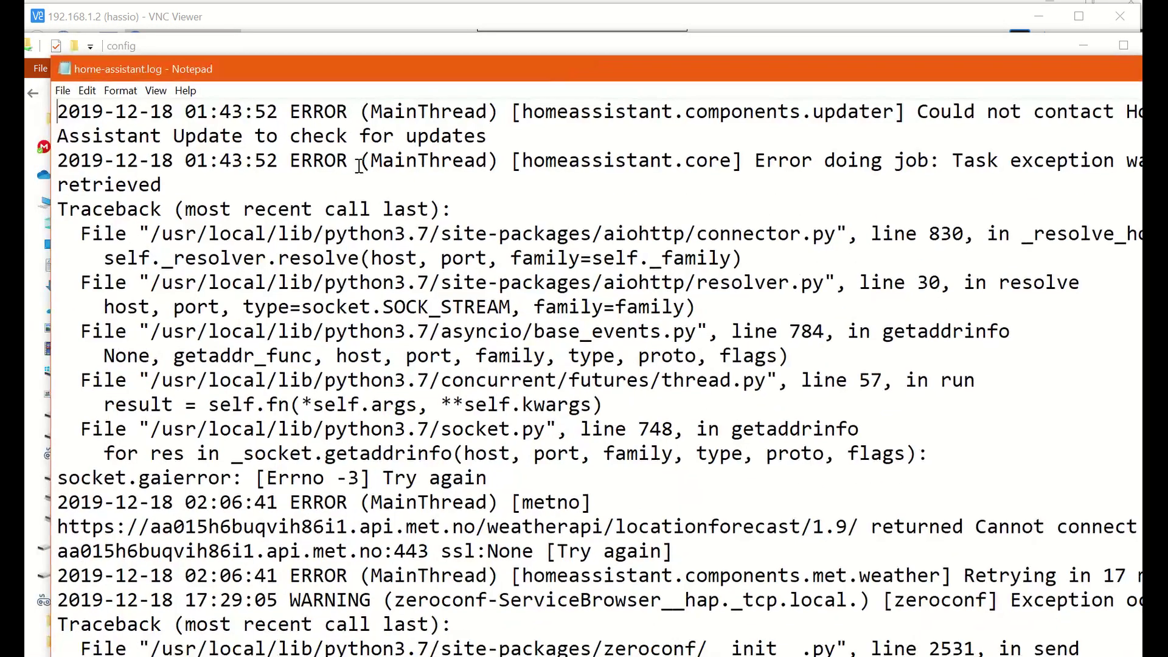
pyautogui.press('super+shift+Left')
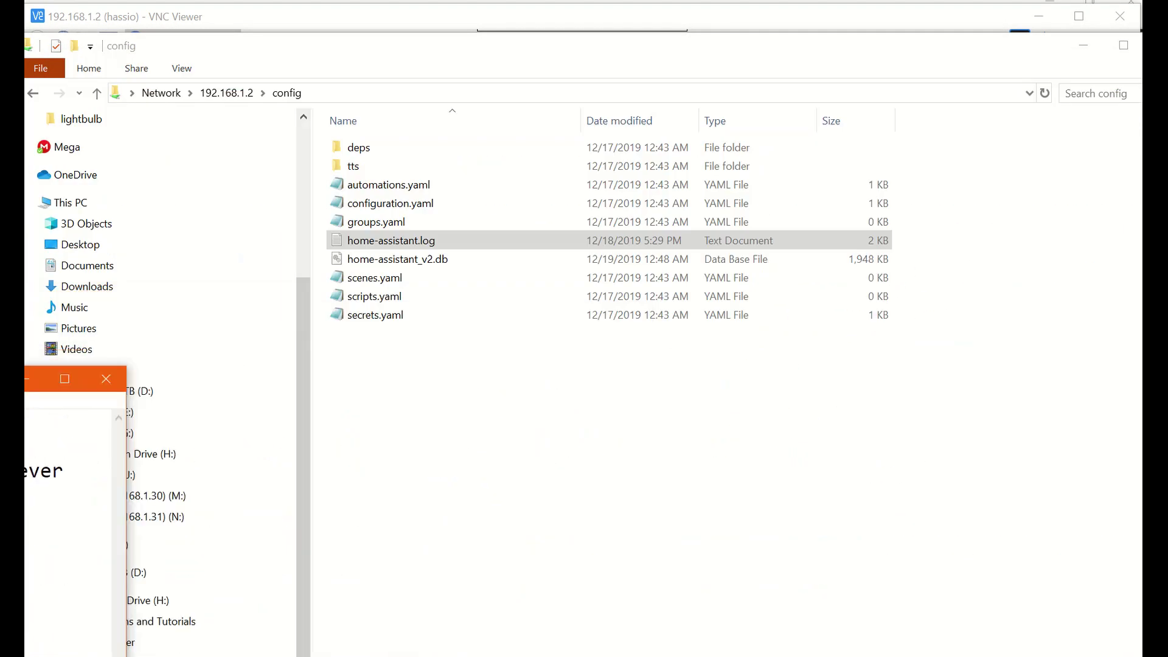
pyautogui.hotkey('alt', 'Tab')
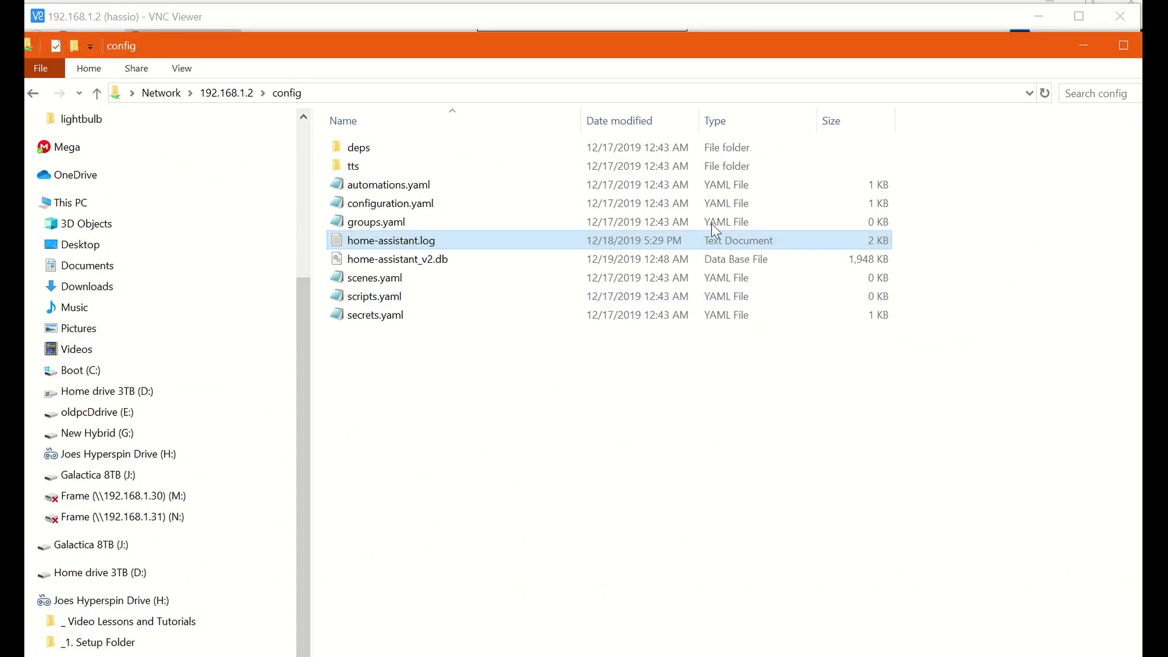
pyautogui.moveTo(555, 54); pyautogui.dragTo(199, 165)
pyautogui.click(695, 163)
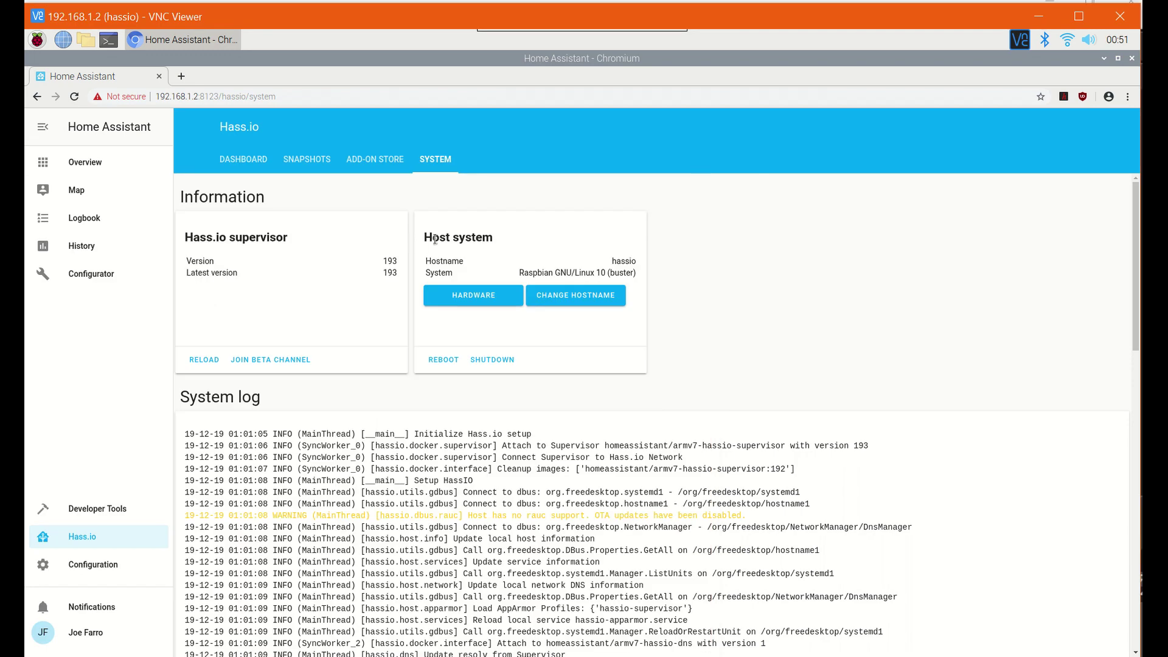